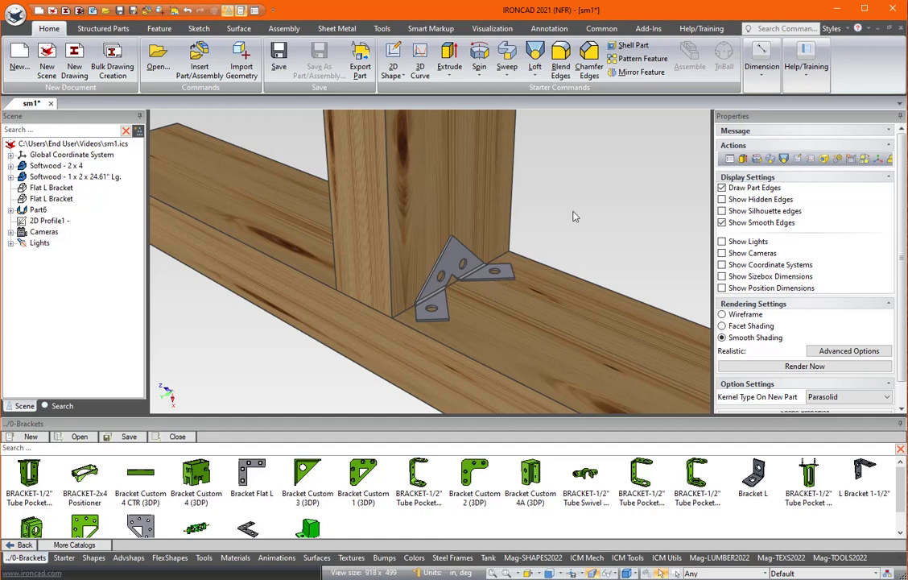
Suppress the bent sheet metal corner bracket, Part6, at the base of the upright stud.
scroll(467, 259, "up", 5)
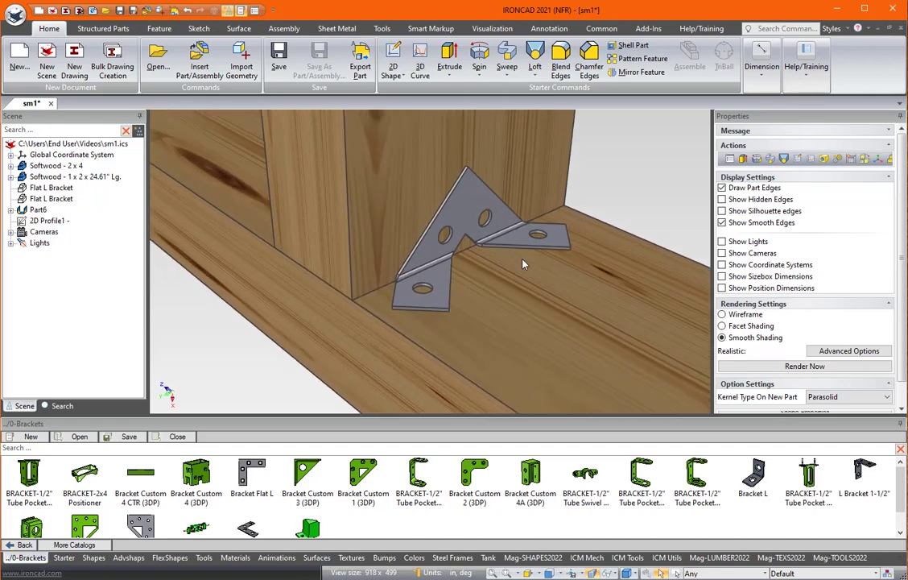
middle_click_drag(405, 310, 363, 290)
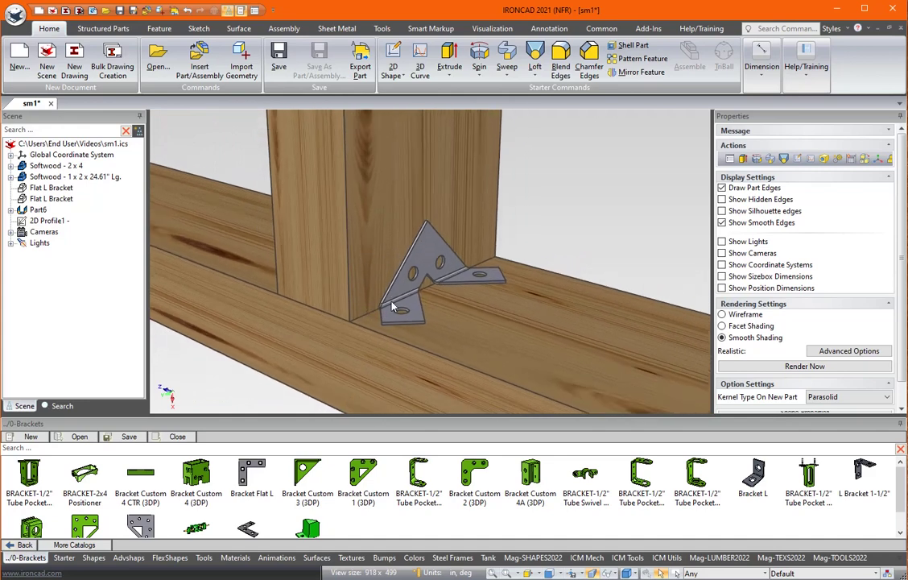
left_click(435, 287)
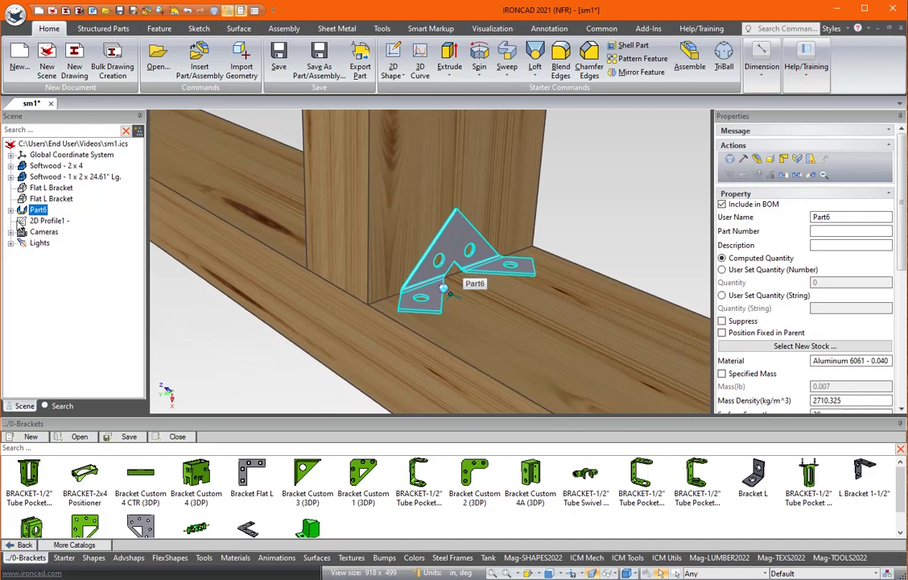
middle_click_drag(421, 294, 429, 256)
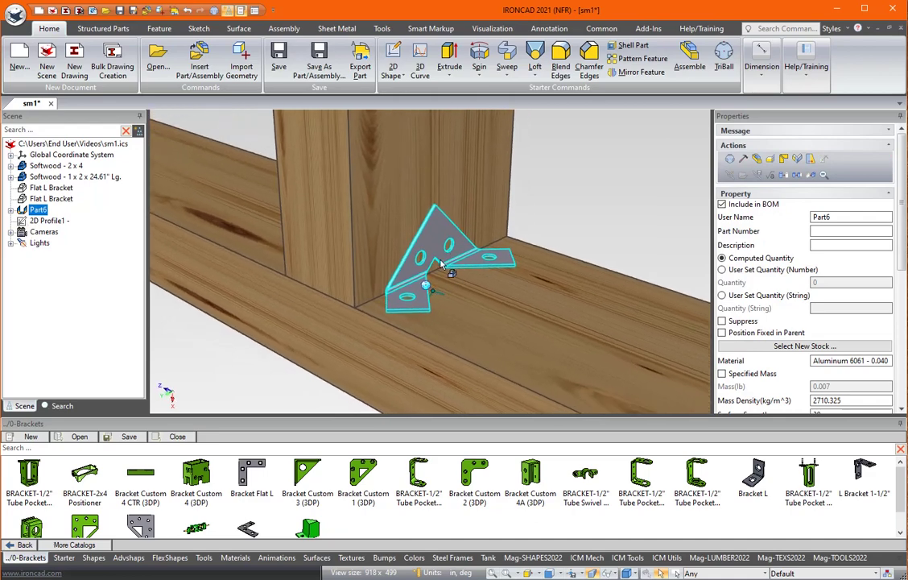
left_click(572, 222)
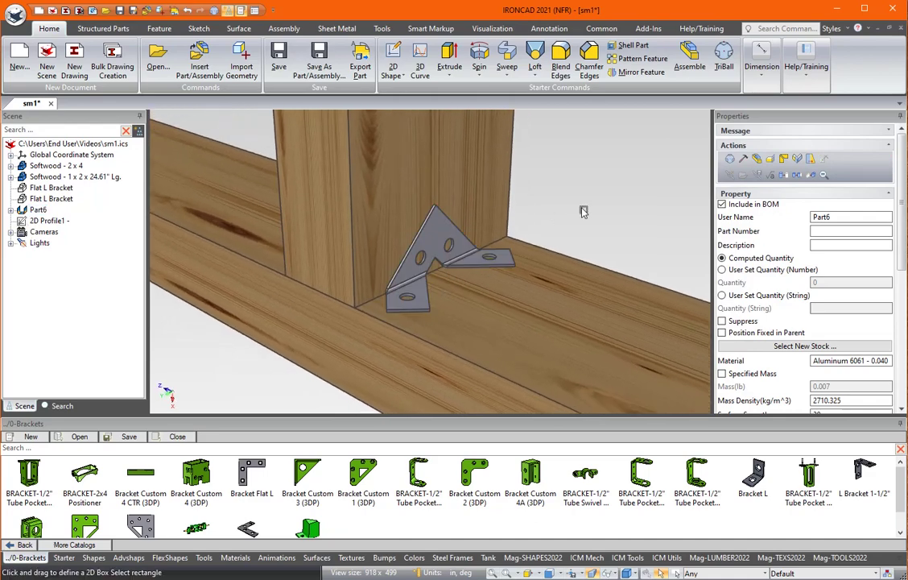
right_click(436, 248)
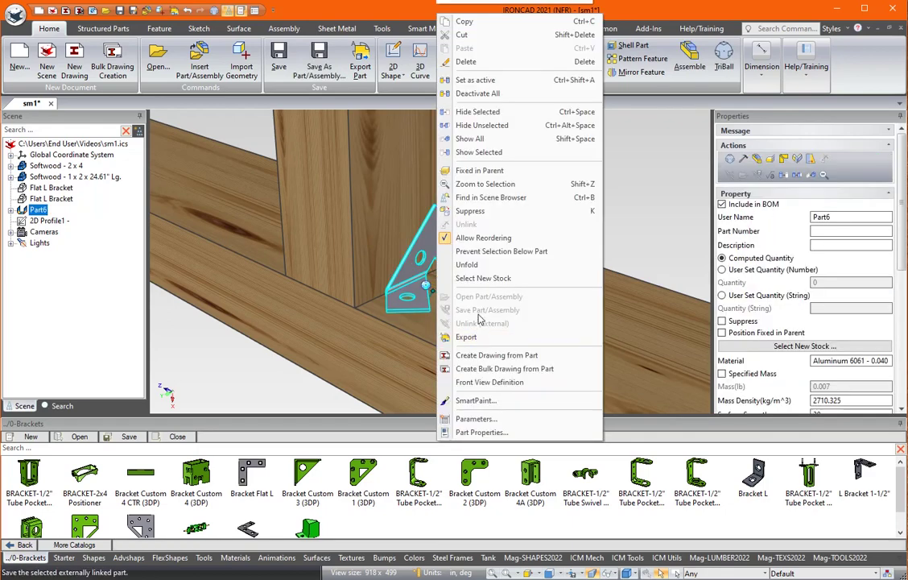
left_click(642, 192)
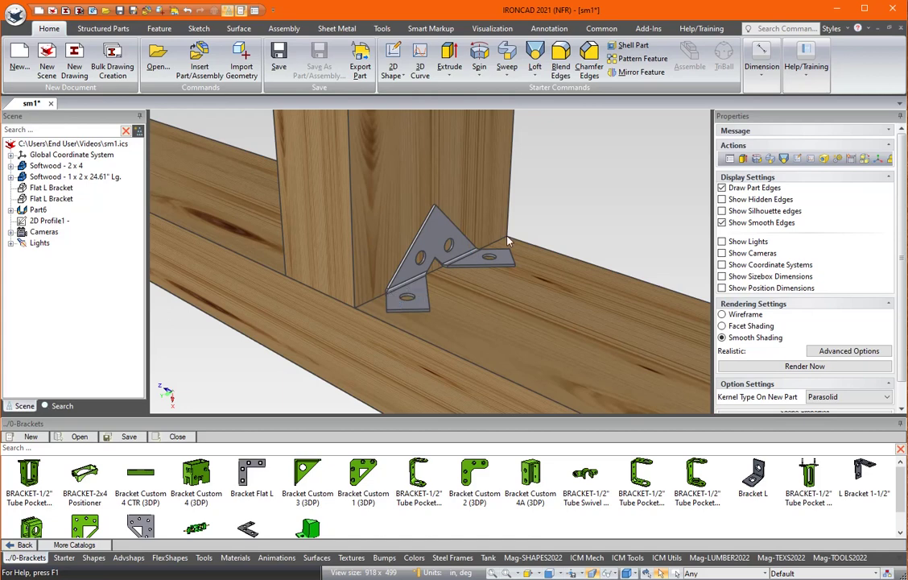
right_click(436, 235)
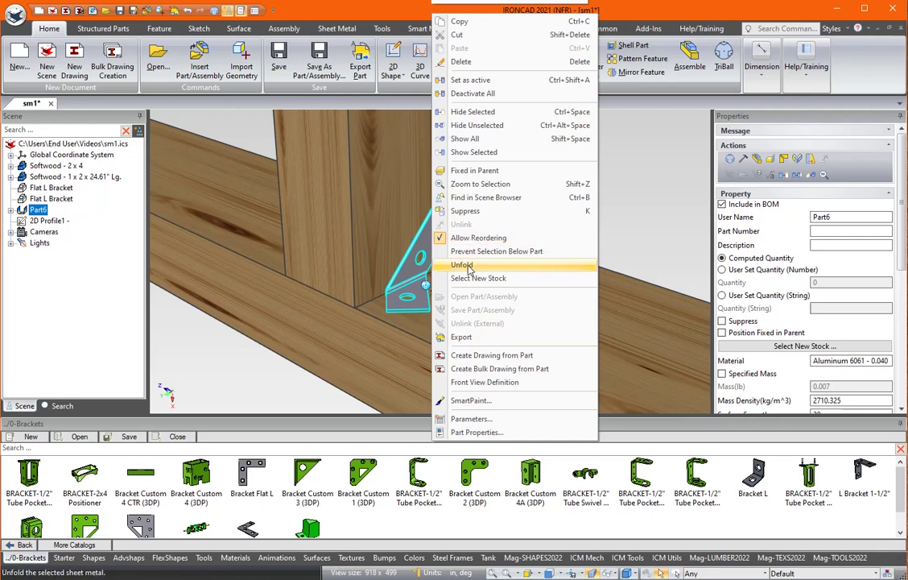
left_click(467, 211)
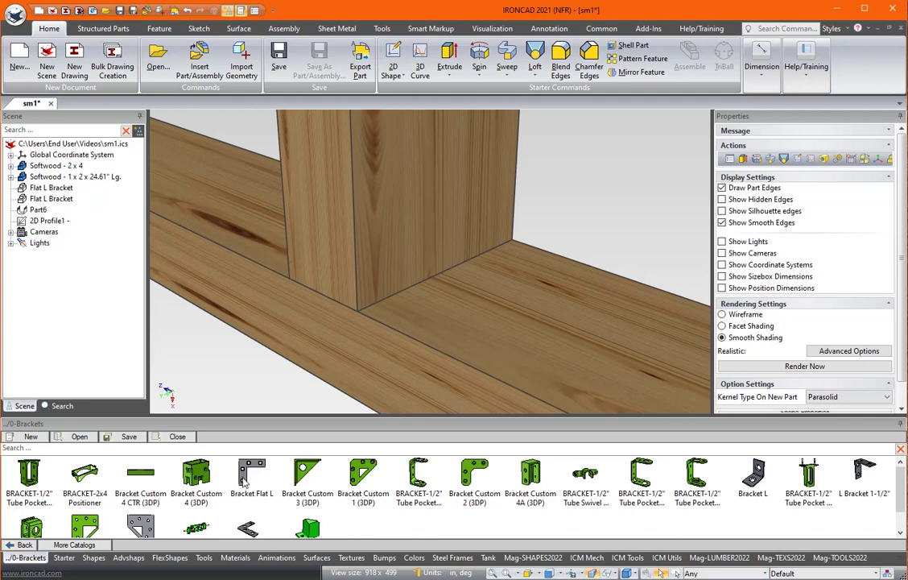
Place a Bracket Flat L from the catalog on the 2 x 4 beside the upright stud and check its feature list.
left_click_drag(246, 481, 481, 297)
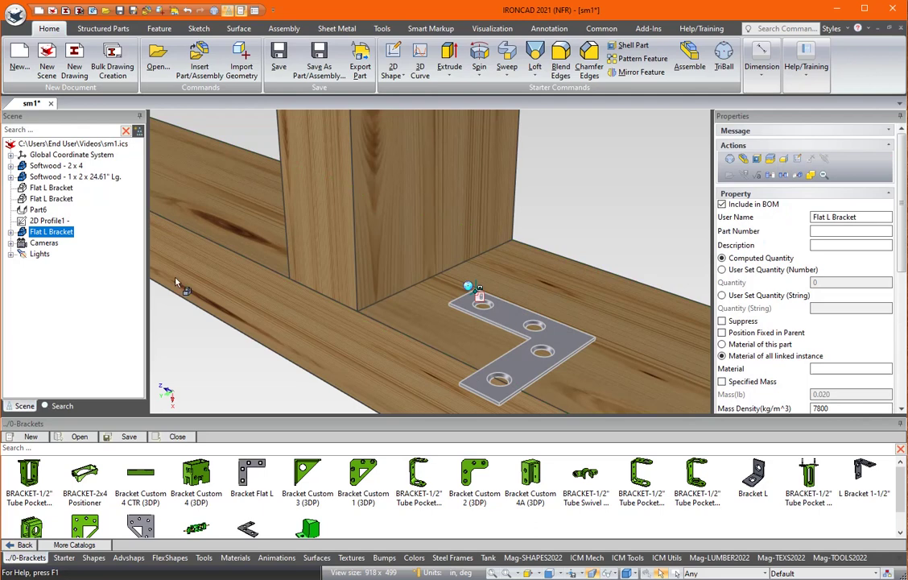
left_click(10, 232)
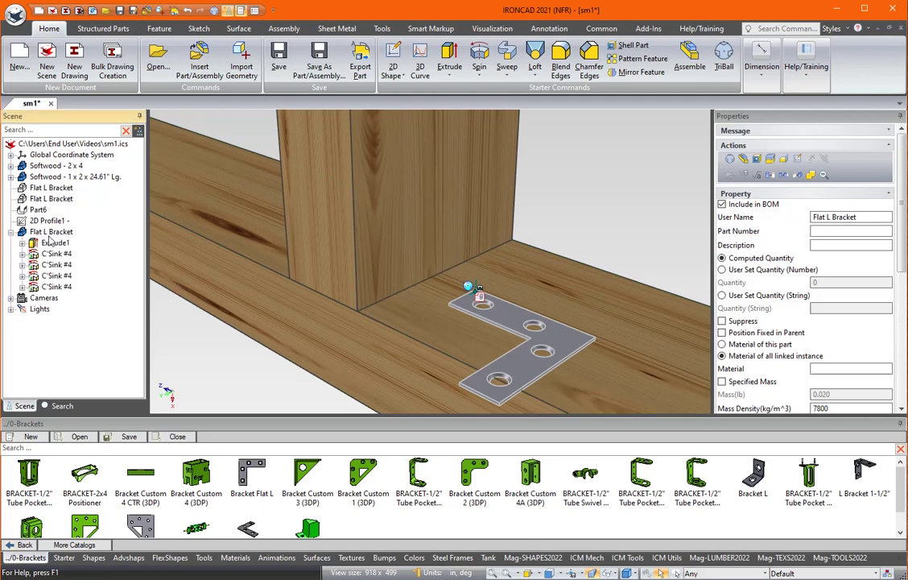
left_click(10, 232)
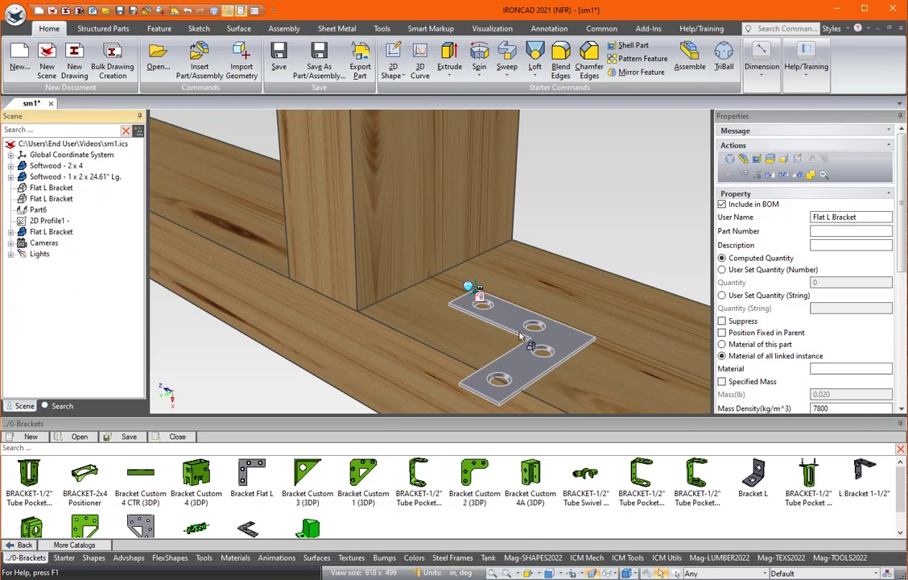
Open the flat L bracket's Amazon product page to review its specifications, and close it.
right_click(481, 300)
left_click(533, 460)
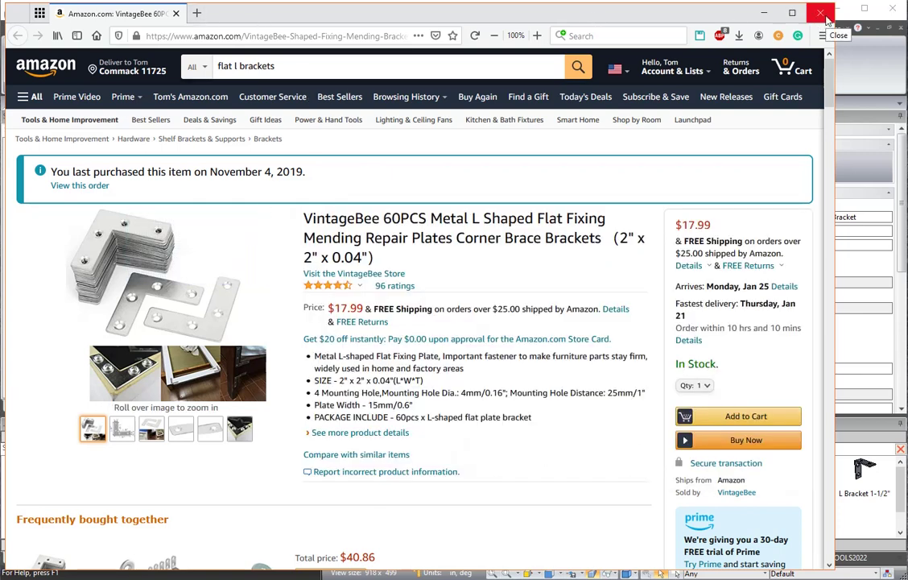
left_click(825, 16)
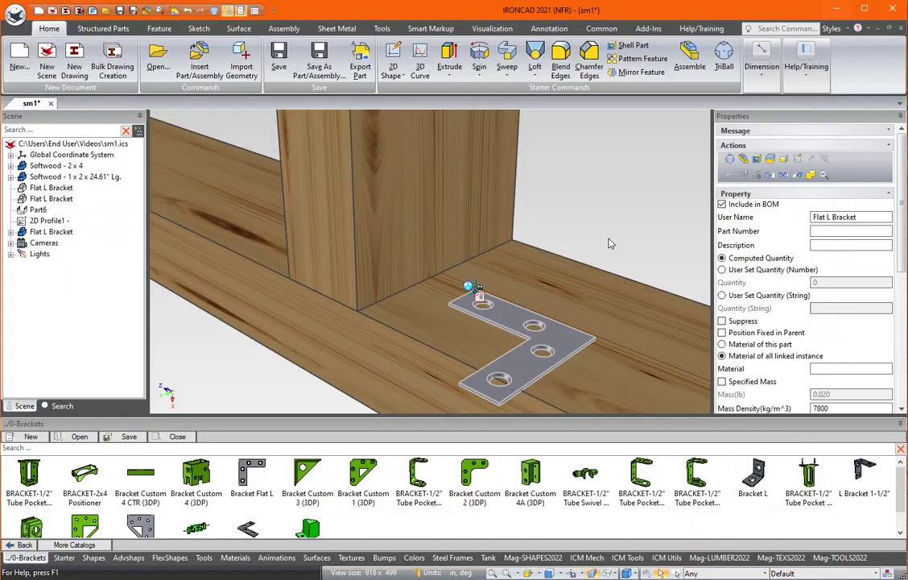
Unsuppress Part6 to compare the bent bracket with the flat L bracket.
left_click(532, 324)
middle_click_drag(533, 324, 404, 312)
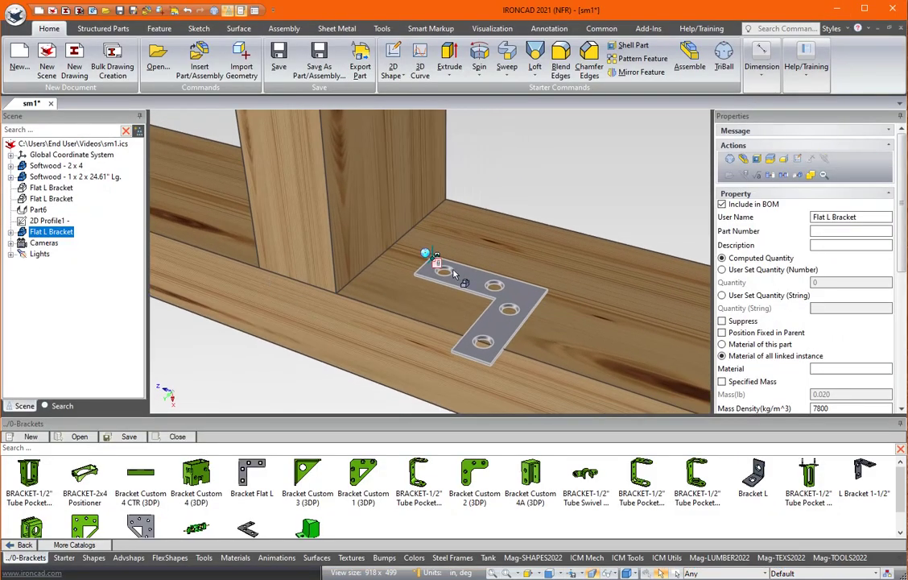
left_click(38, 210)
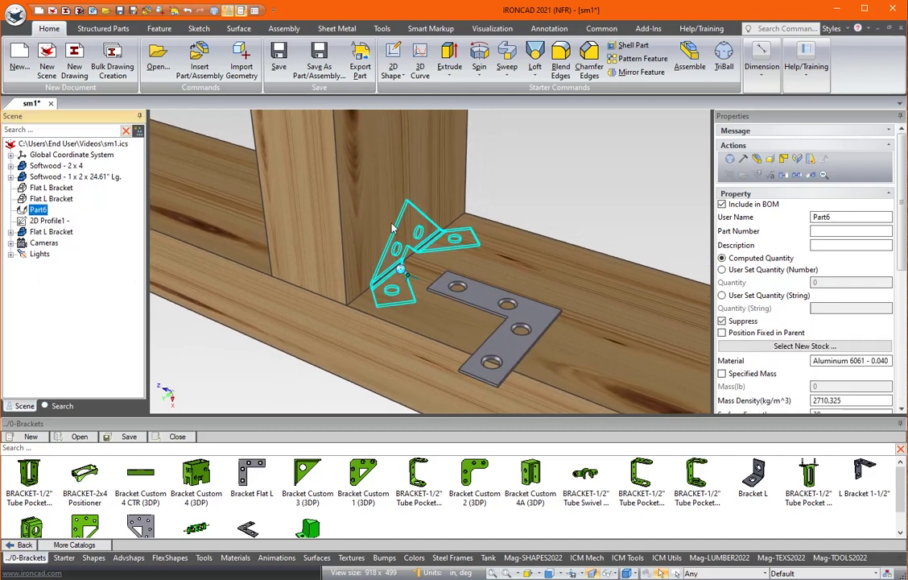
middle_click_drag(396, 272, 377, 303)
left_click(568, 208)
middle_click_drag(483, 256, 506, 290)
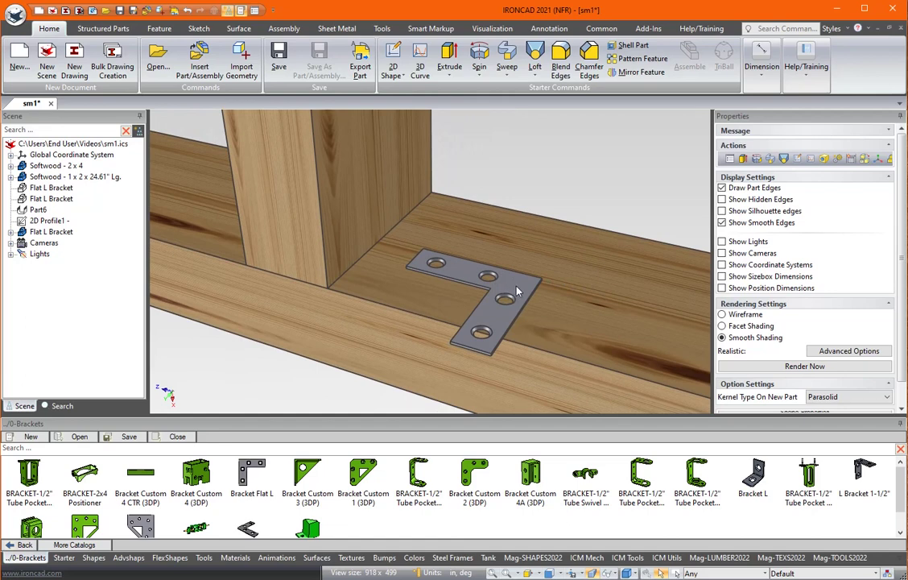
right_click(37, 208)
left_click(73, 182)
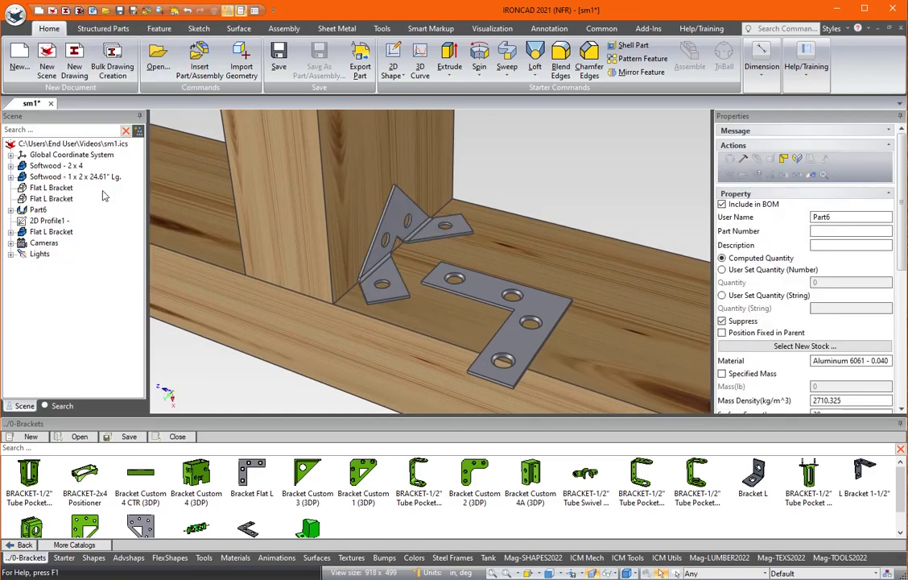
Examine the bend corner of the bent bracket Part6 up close and suppress the part again.
scroll(418, 288, "up", 6)
middle_click_drag(310, 296, 286, 266)
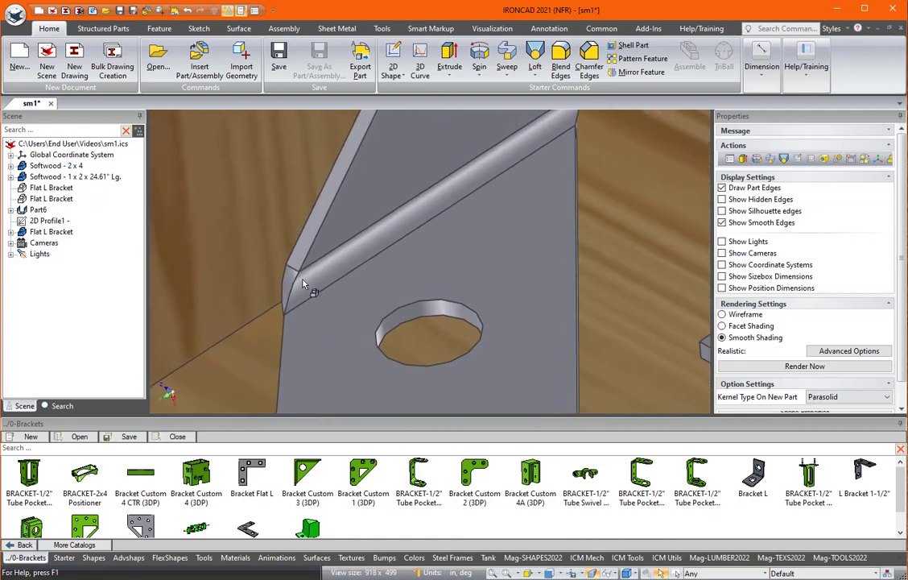
scroll(311, 285, "down", 6)
right_click(447, 220)
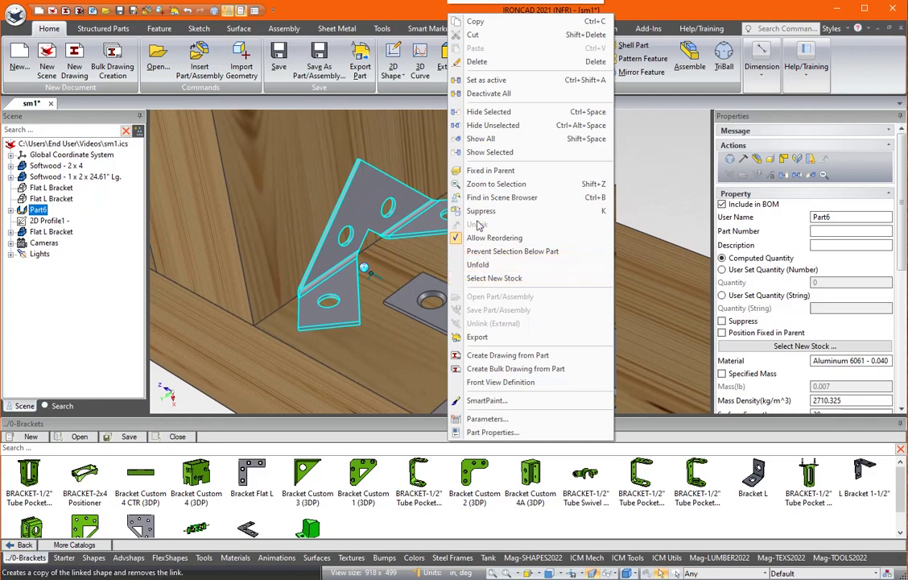
left_click(480, 267)
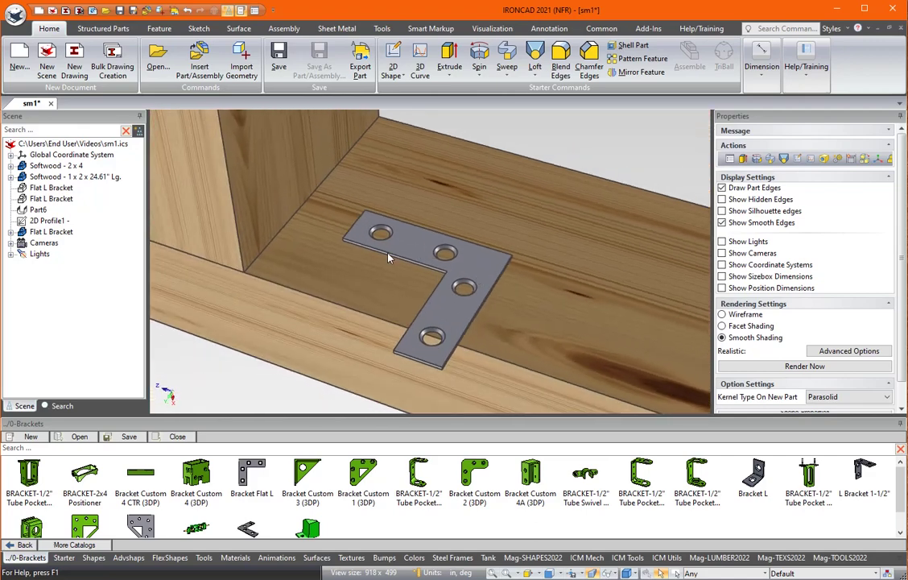
Start converting the flat L bracket to a sheet metal part, using its upper face with connected faces auto-selected.
left_click(388, 258)
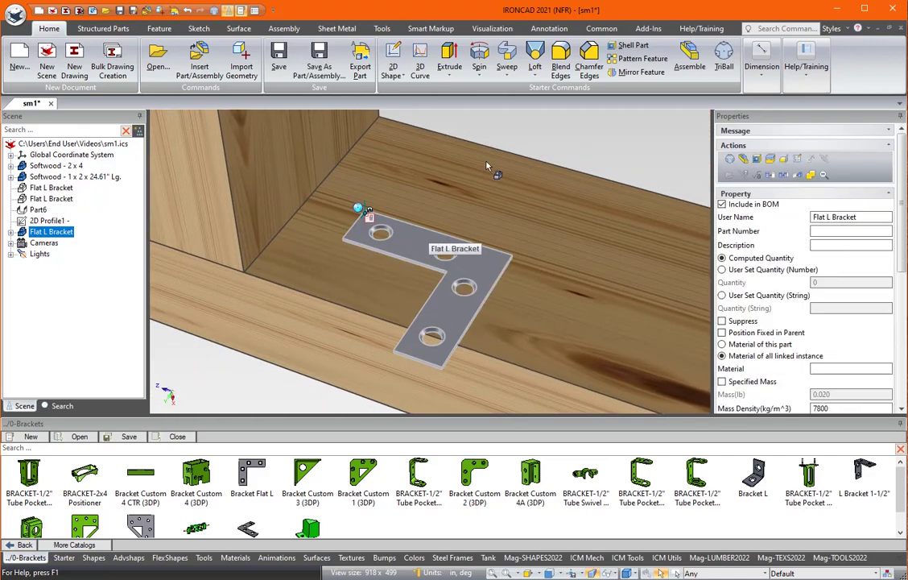
left_click(337, 30)
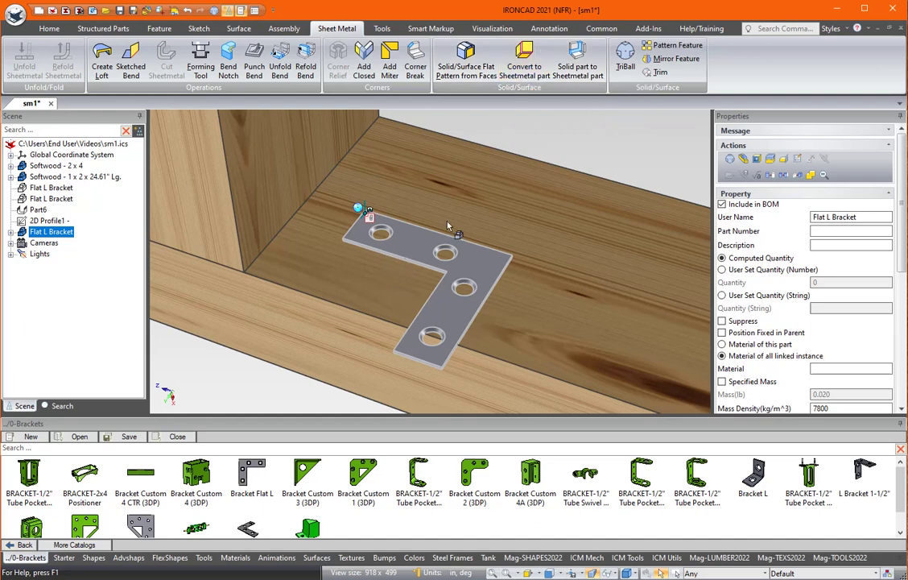
left_click(523, 66)
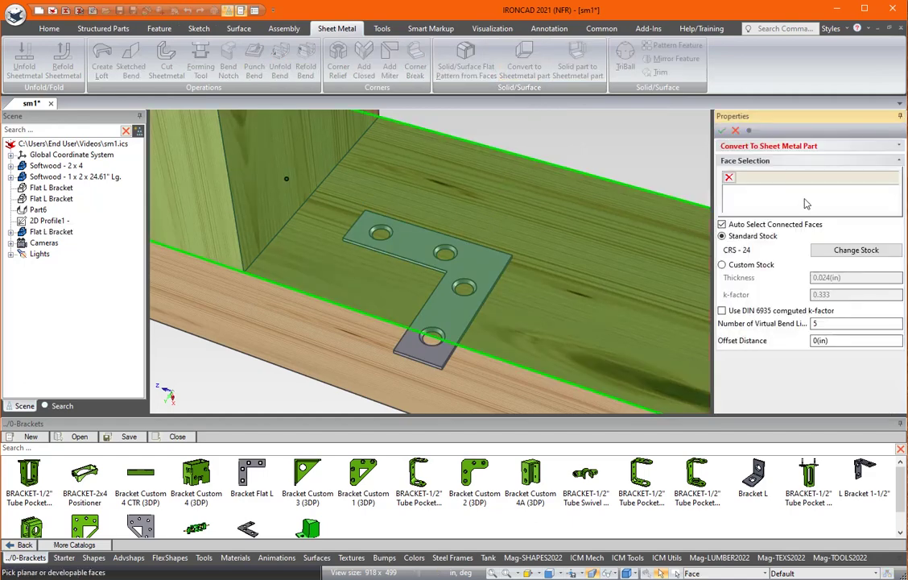
left_click(454, 282)
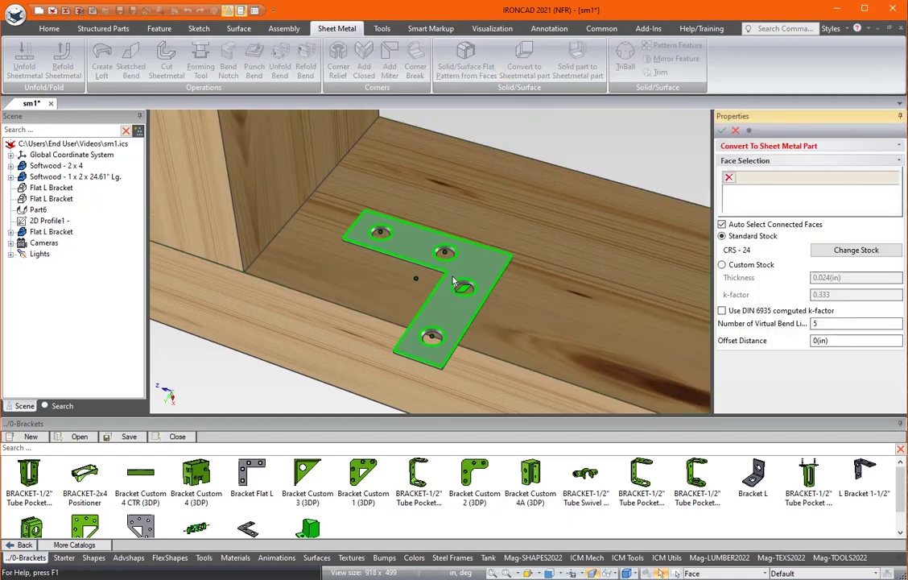
left_click(479, 259)
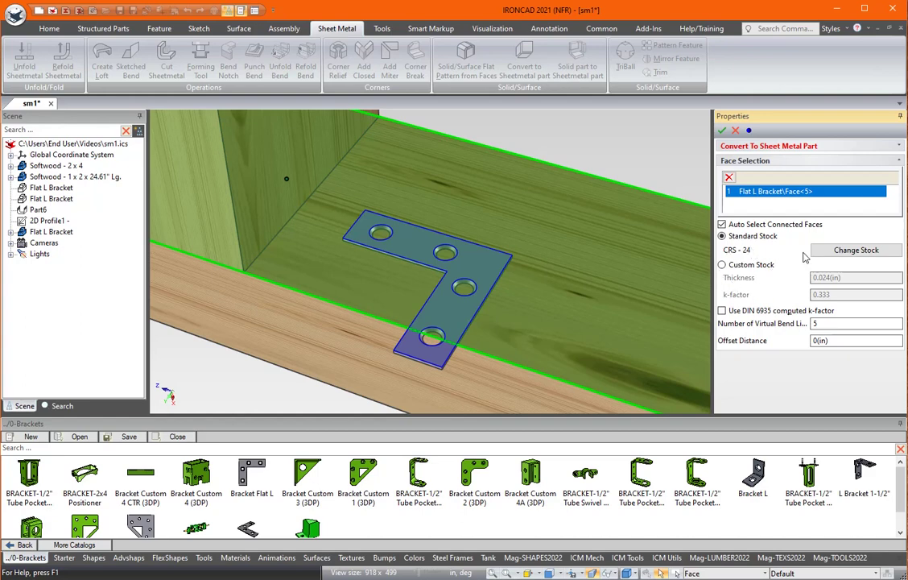
Set the standard stock to Aluminum 3003 - 0.040 and complete the sheet metal conversion.
left_click(832, 256)
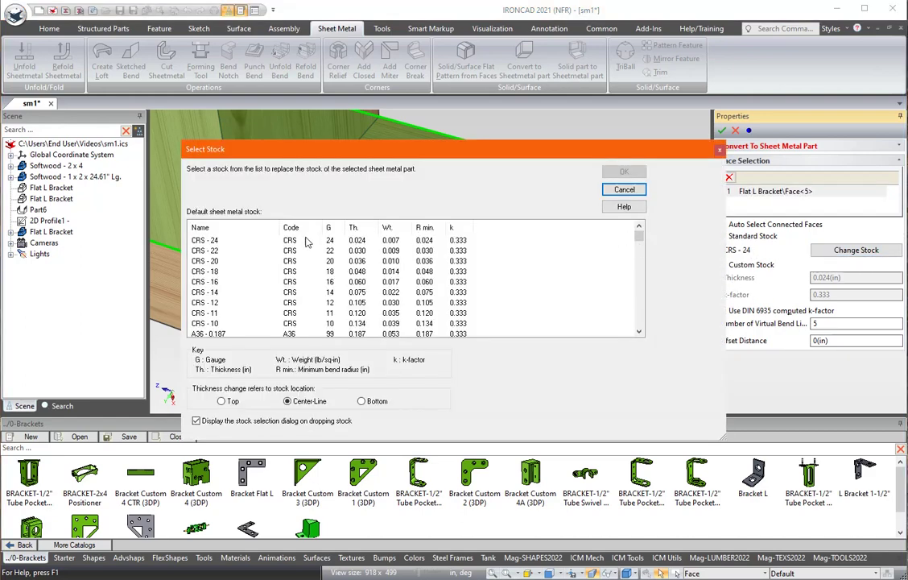
scroll(320, 274, "down", 8)
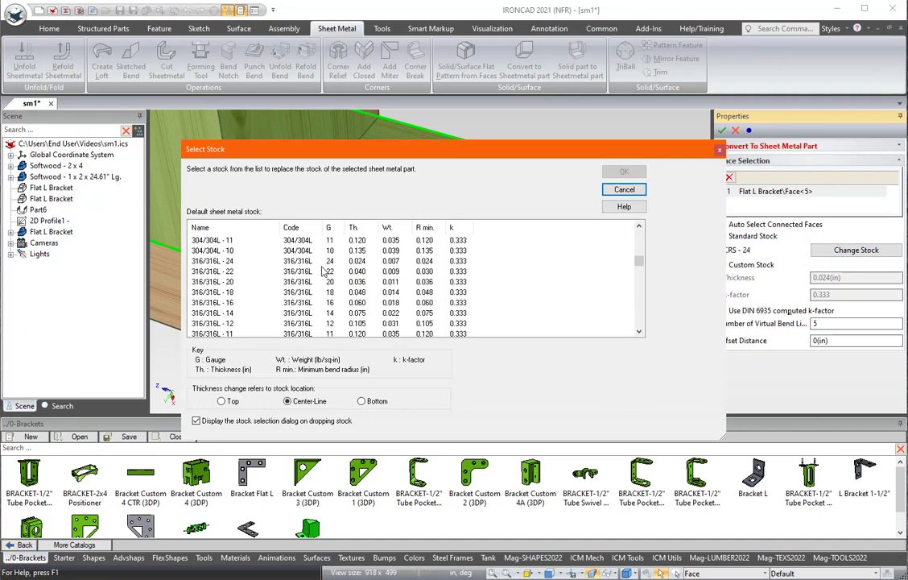
scroll(322, 274, "down", 5)
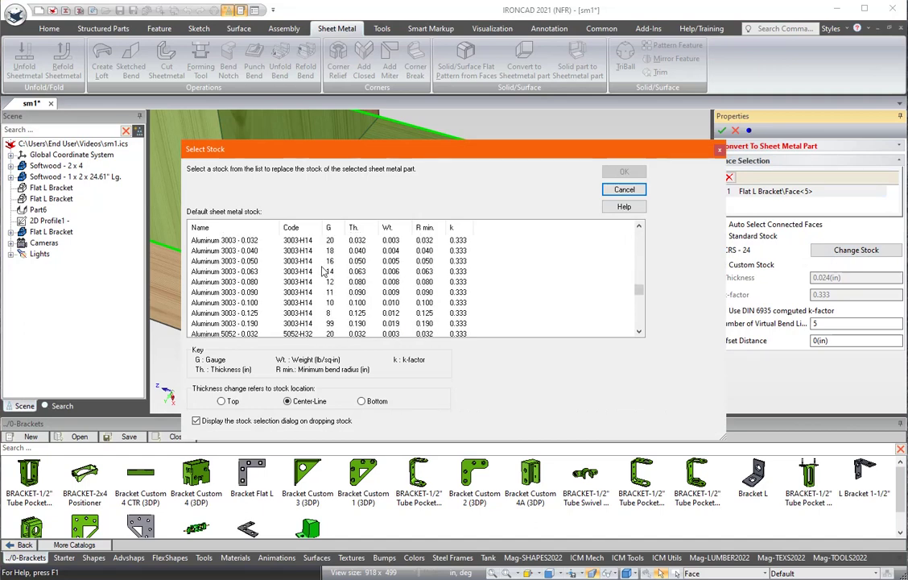
left_click(230, 250)
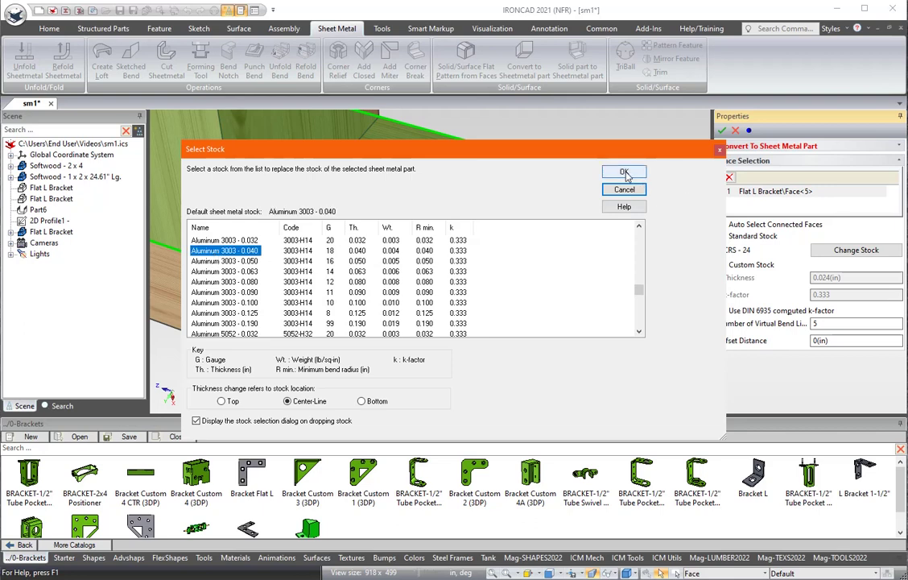
left_click(626, 175)
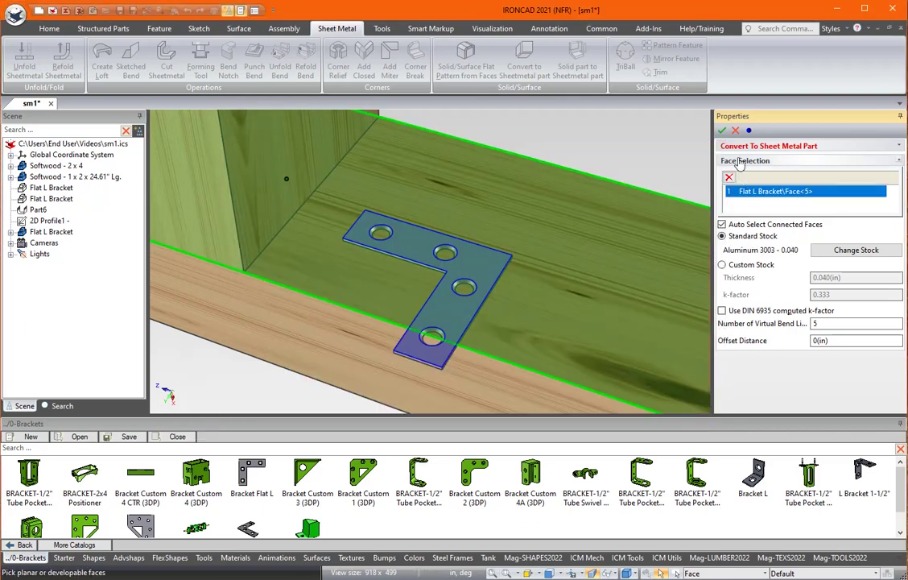
left_click(723, 131)
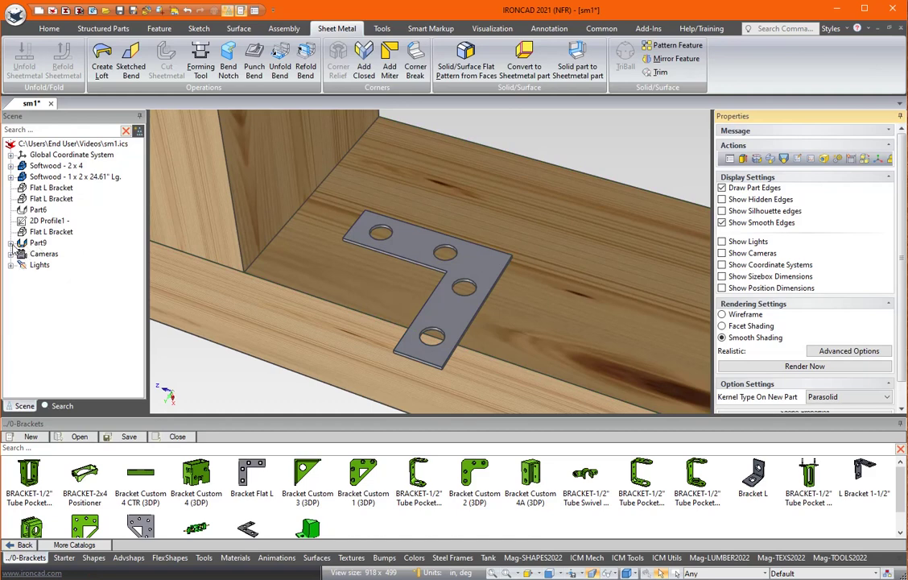
left_click(10, 244)
left_click(10, 243)
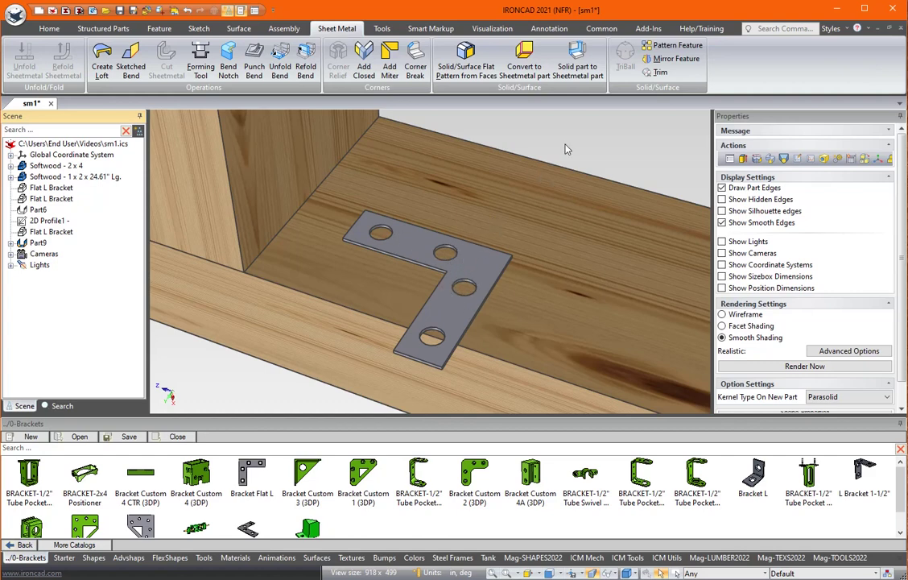
Rotate the converted sheet metal bracket Part9 by 135° about its vertical axis with the TriBall.
middle_click_drag(478, 179, 412, 213)
left_click(391, 242)
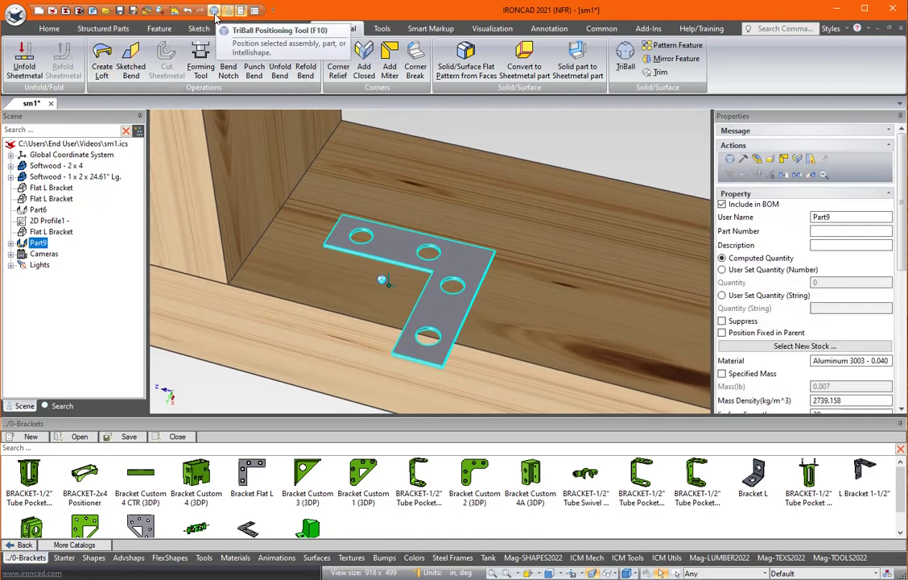
left_click(214, 11)
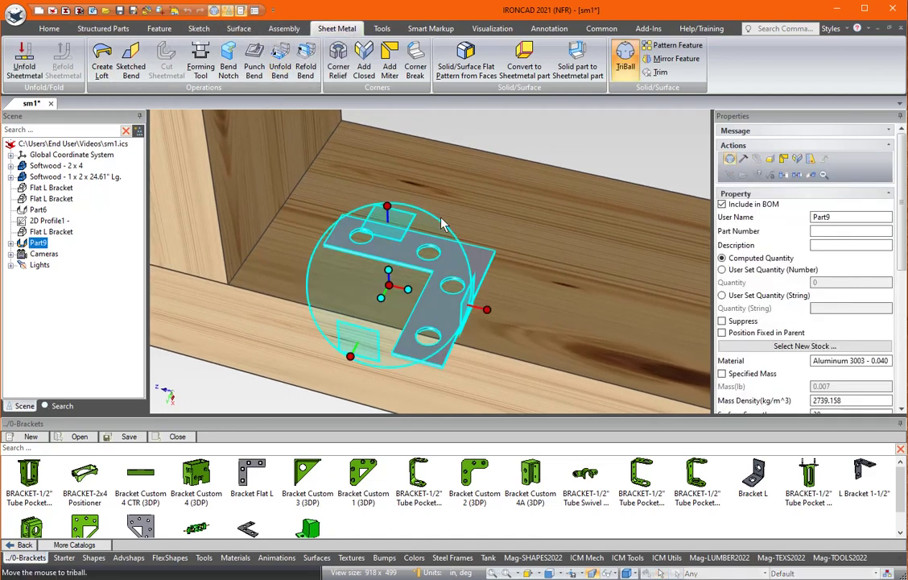
left_click(388, 207)
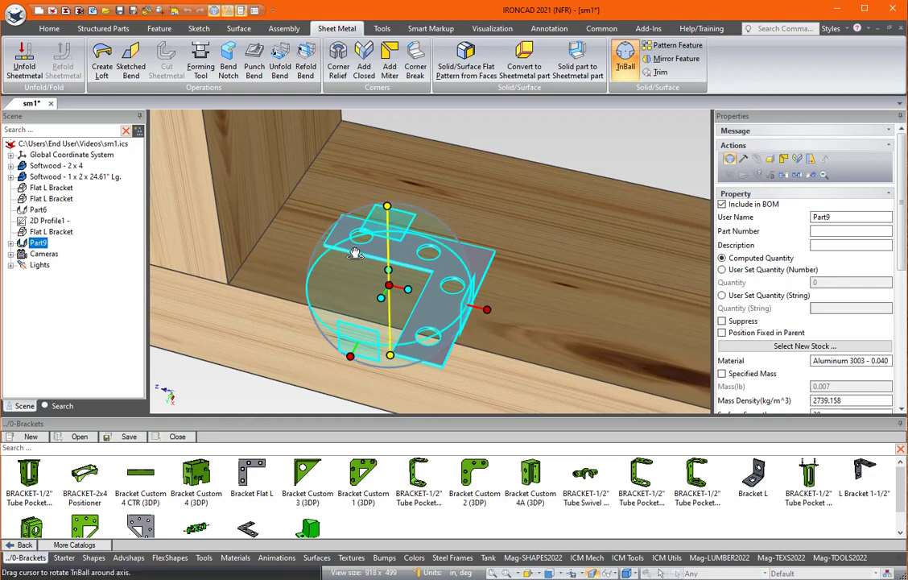
left_click_drag(355, 251, 439, 288)
type("135")
key("Return")
middle_click_drag(439, 288, 425, 306)
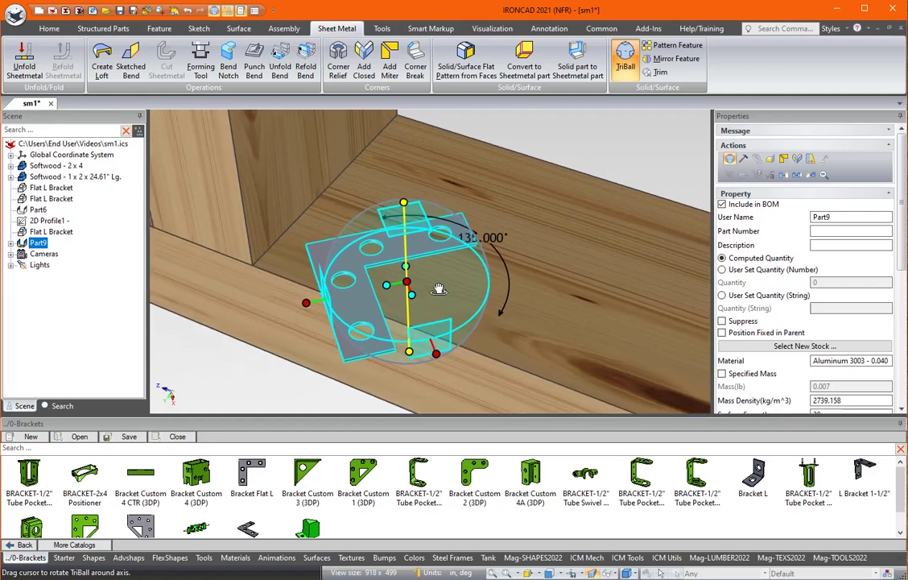
left_click(594, 123)
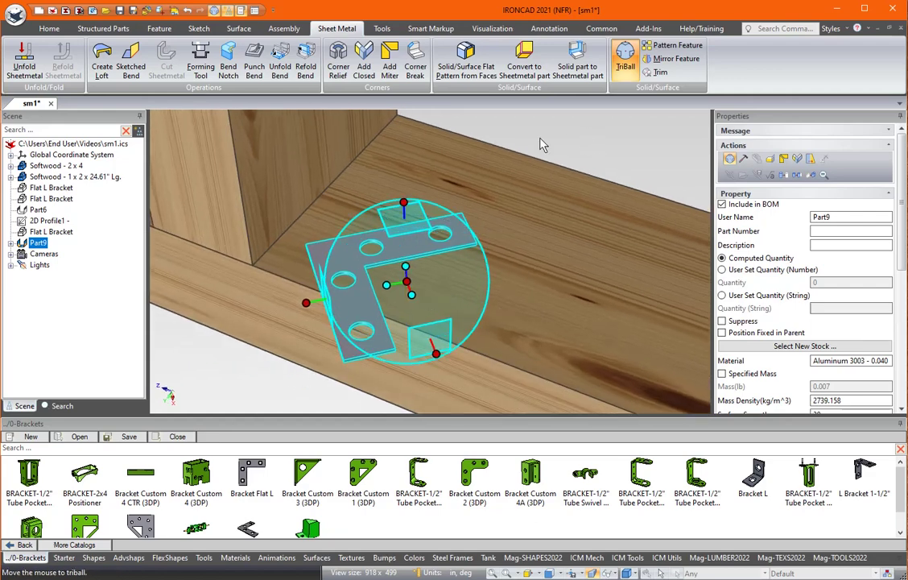
Reorient the TriBall and try tilting the bracket about 20° around a horizontal axis.
right_click(471, 237)
left_click(600, 205)
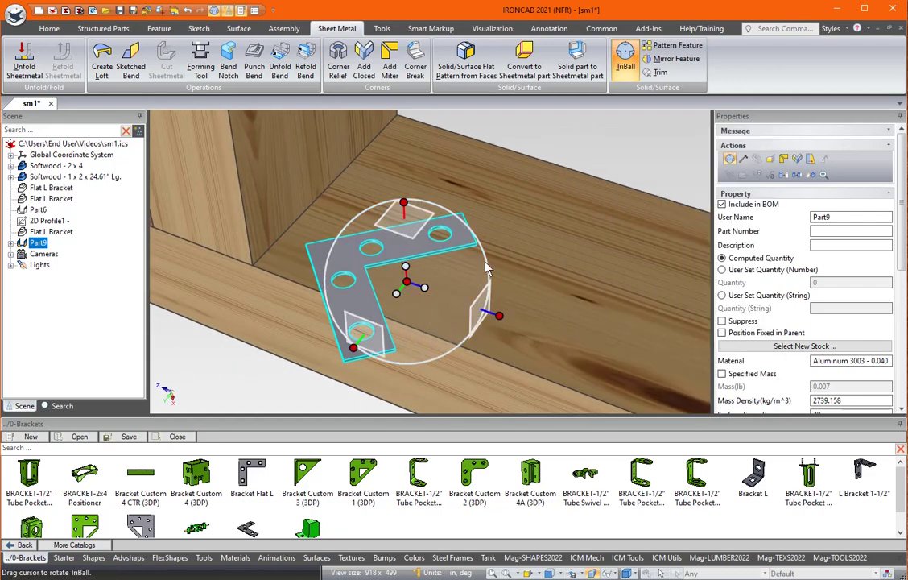
left_click(354, 346)
left_click_drag(431, 259, 443, 292)
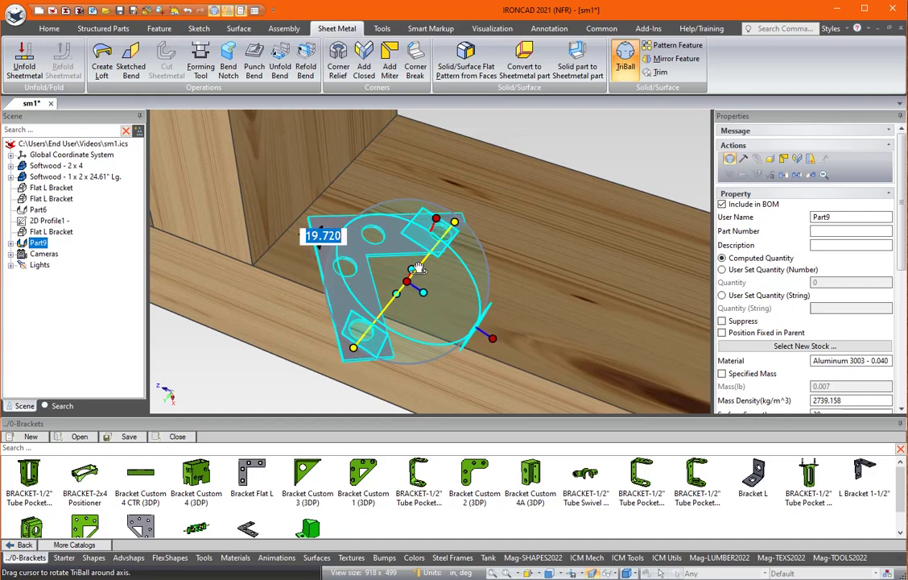
key("super")
left_click(517, 172)
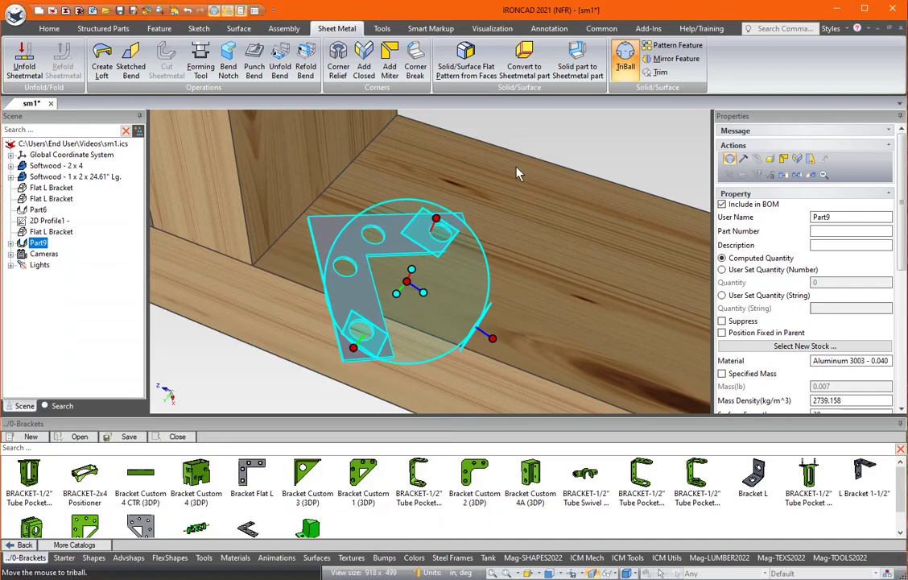
left_click(214, 10)
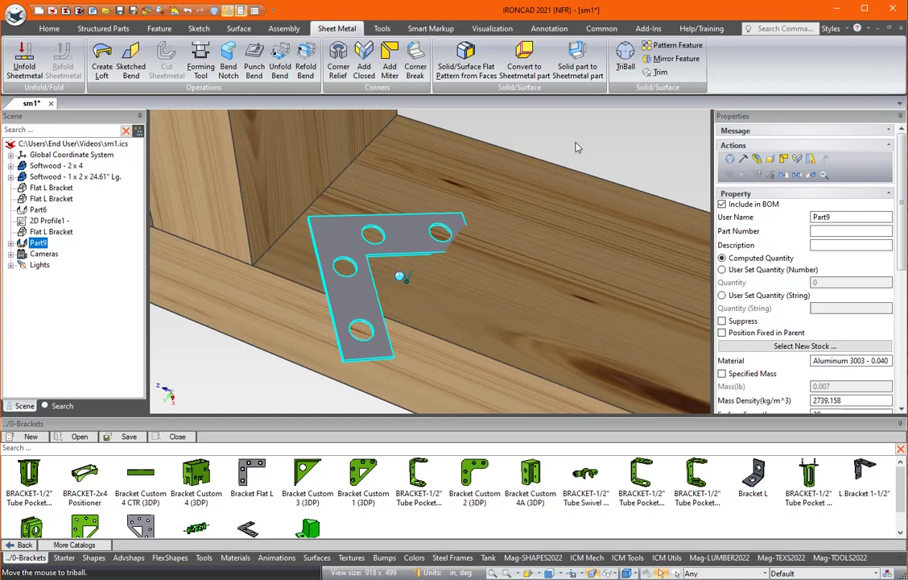
Undo the TriBall rotations of the bracket.
key("ctrl+z")
left_click(606, 116)
middle_click_drag(501, 216, 474, 224)
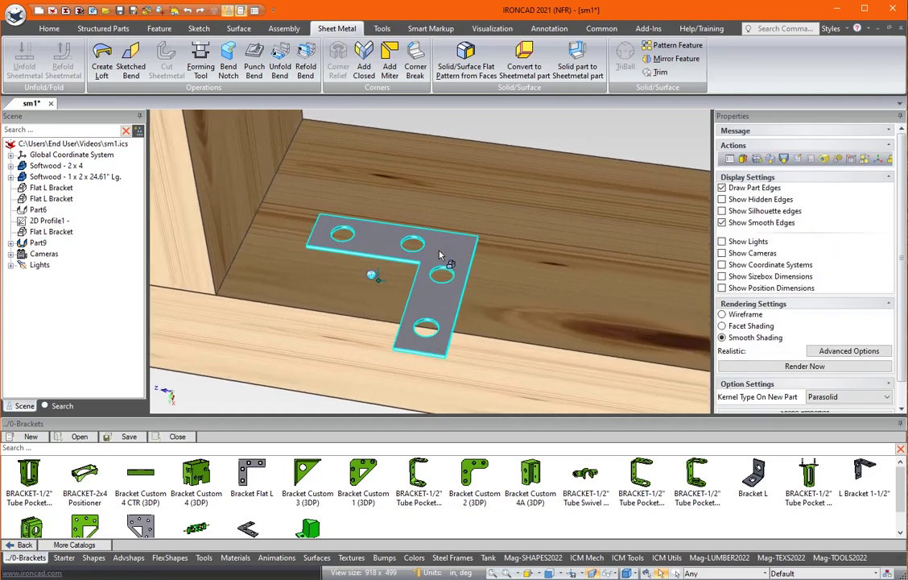
Isolate the flat sheet metal bracket by taking the wood frame pieces out of the display.
right_click(440, 255)
left_click(473, 145)
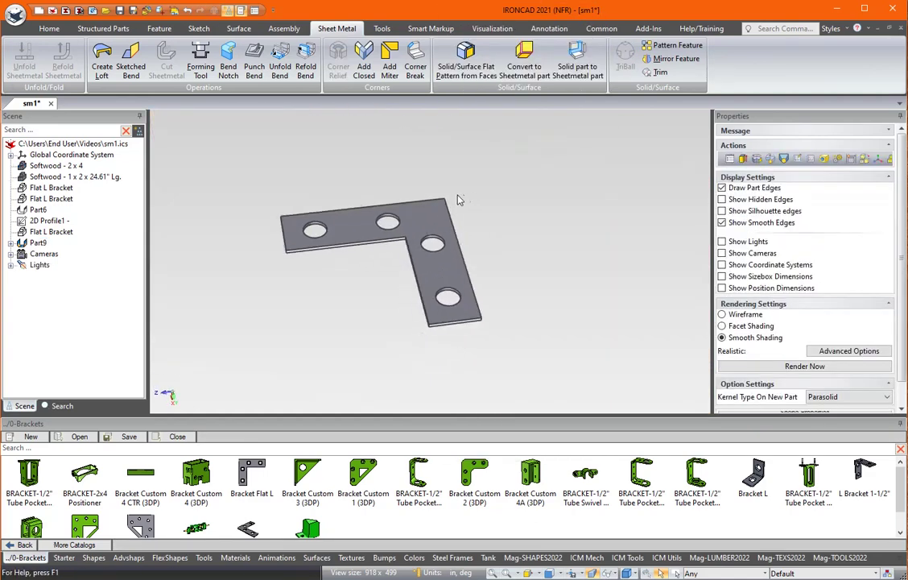
middle_click_drag(457, 200, 435, 194)
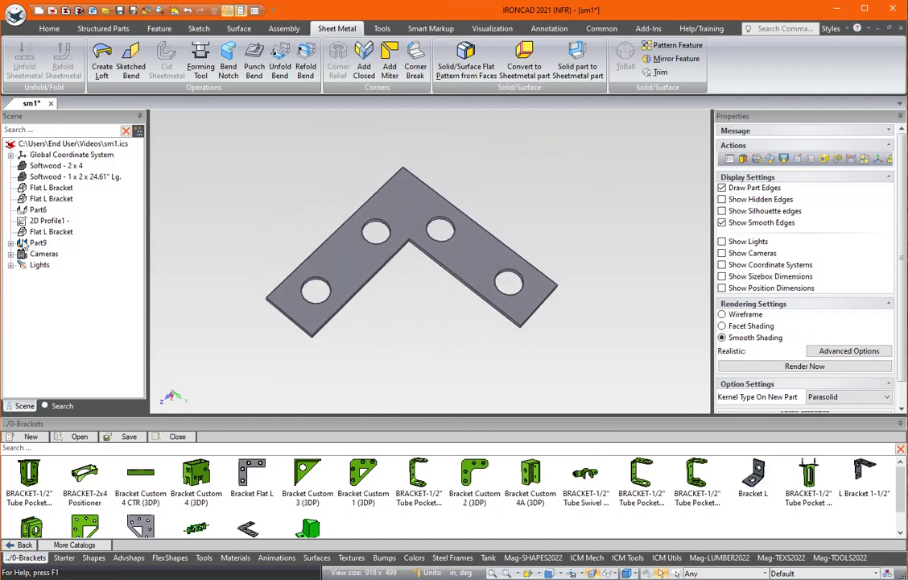
middle_click_drag(503, 172, 284, 238)
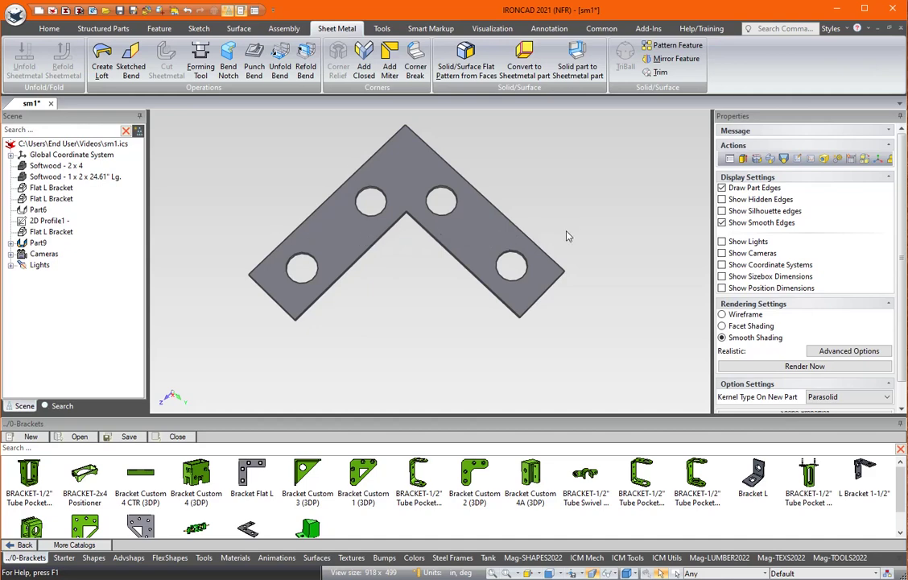
Start a 2D sketch on the bracket's flat face, placed between the two holes of one arm.
left_click(200, 29)
left_click(18, 58)
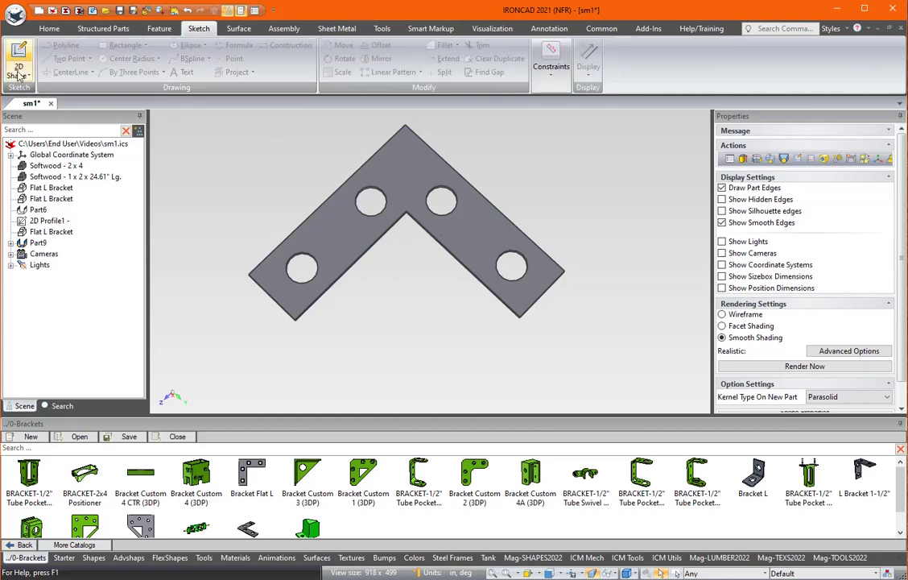
left_click(333, 237)
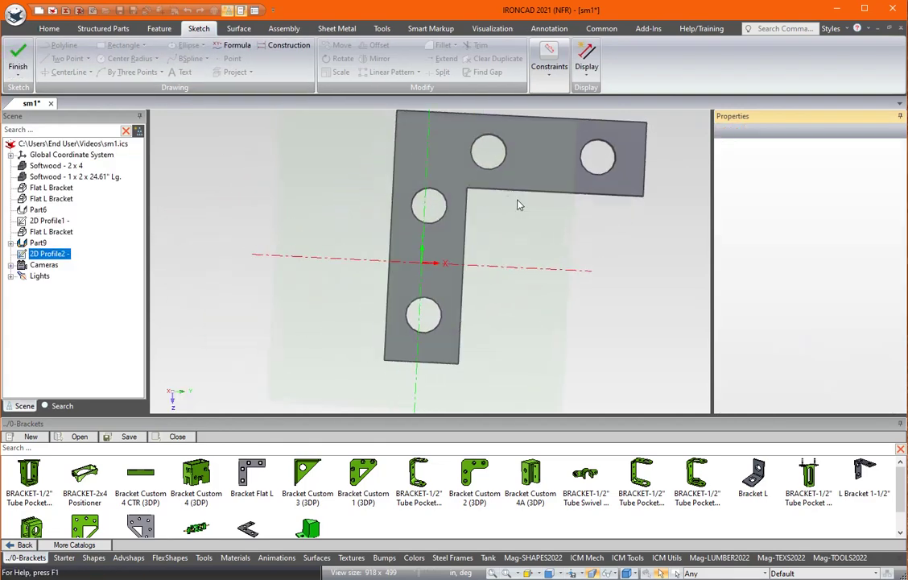
scroll(517, 201, "down", 2)
middle_click_drag(517, 201, 514, 204)
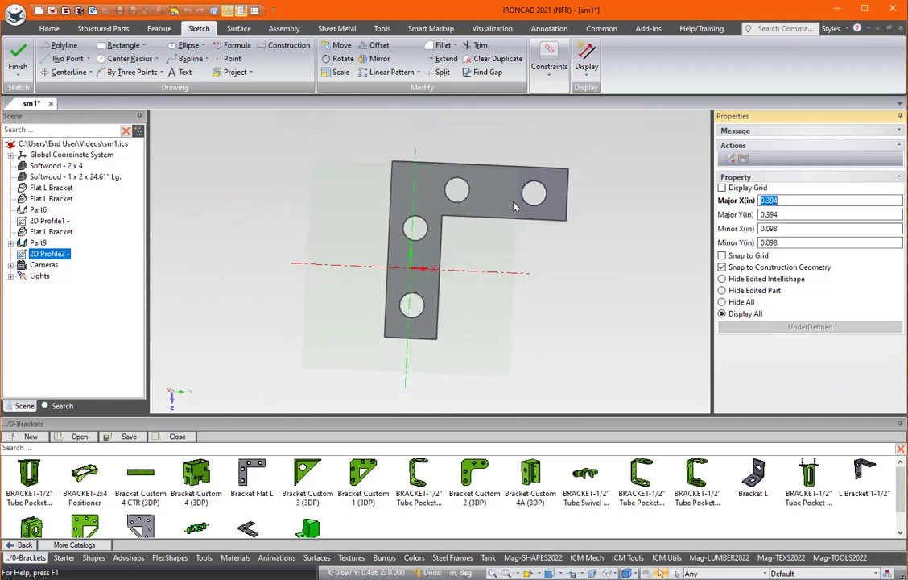
Rotate the sketch plane 45° about its normal so its X axis runs diagonally across both bracket arms.
left_click(213, 11)
mouse_move(407, 178)
middle_mouse_down()
mouse_move(400, 231)
mouse_move(404, 221)
middle_mouse_up()
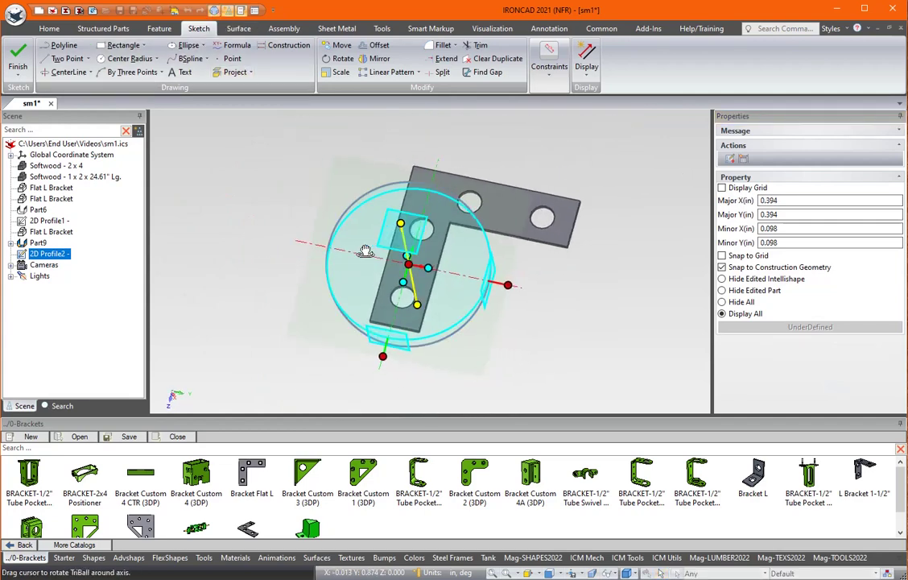
left_click_drag(365, 252, 376, 269)
key("Return")
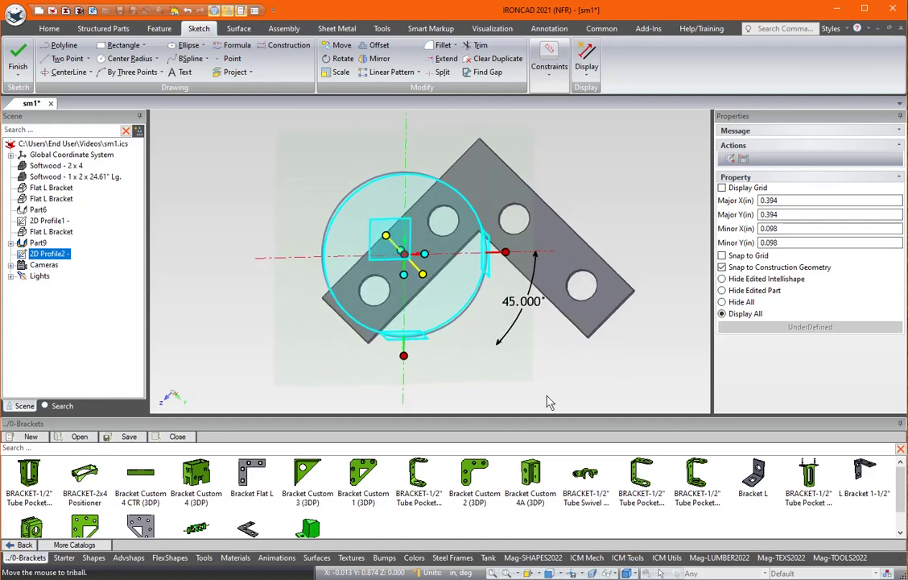
left_click(215, 11)
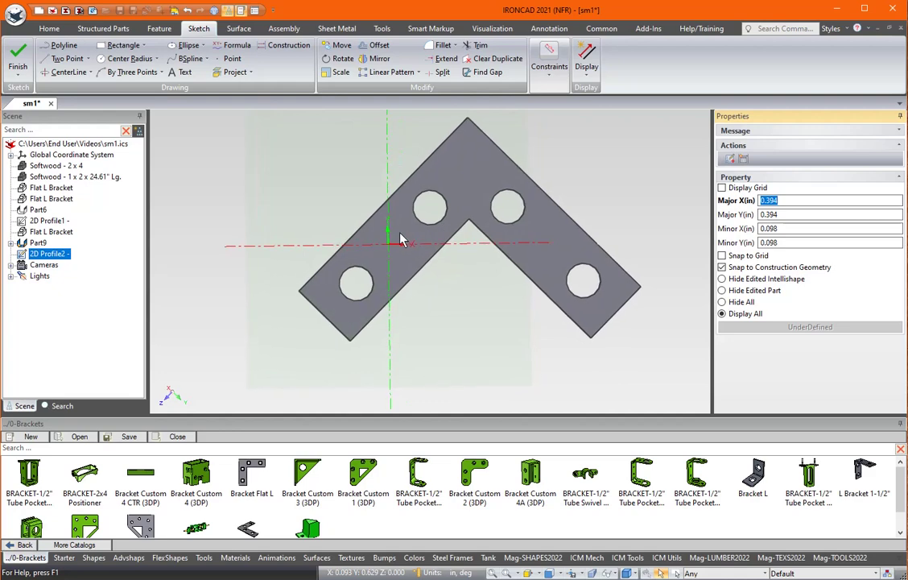
Sketch a straight bend line along the X axis, extending past both bracket arms between the holes, and finish the sketch.
key("s")
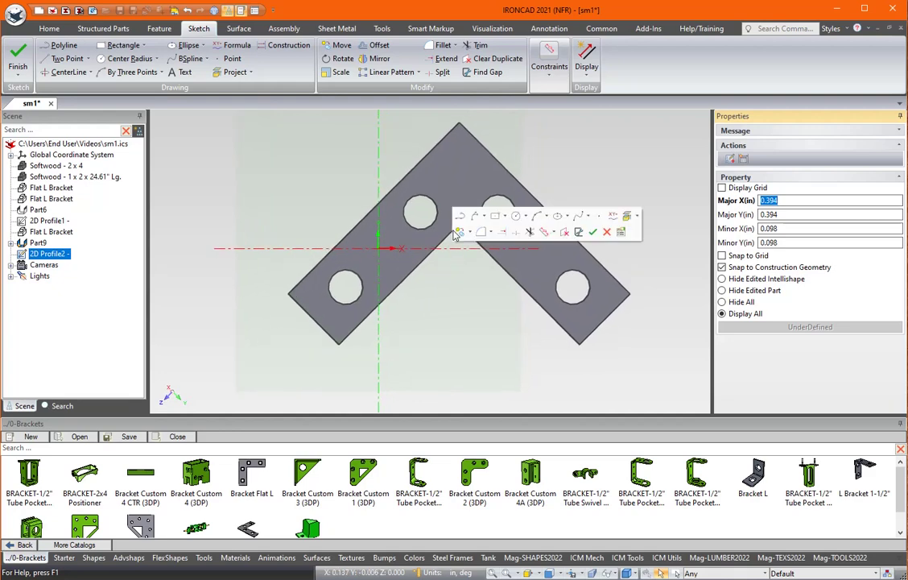
left_click(459, 215)
left_click(315, 248)
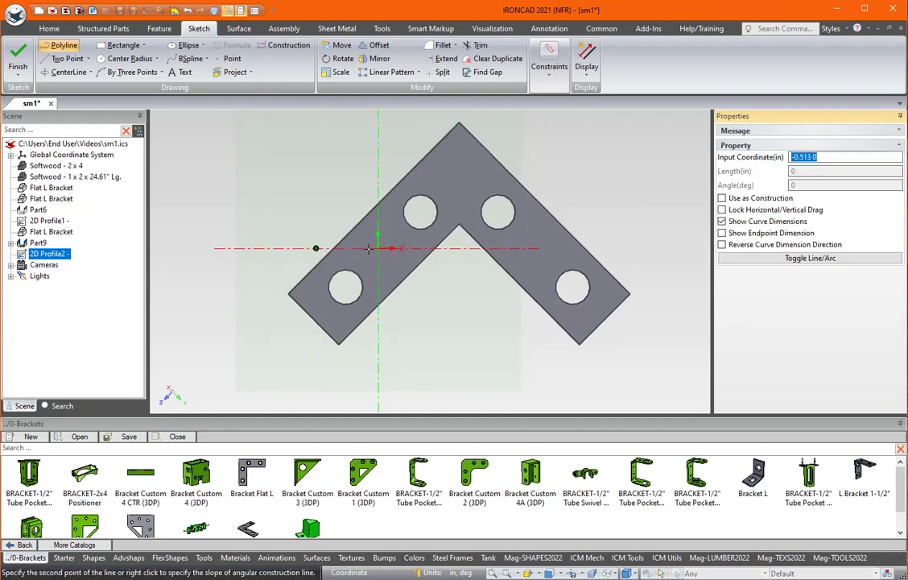
left_click(613, 248)
key("Escape")
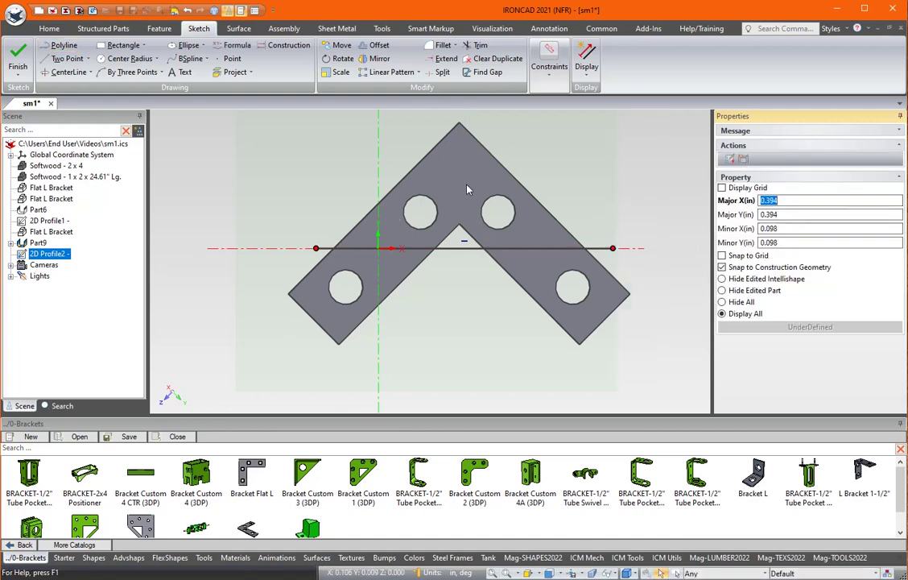
scroll(467, 190, "down", 3)
middle_click_drag(467, 190, 435, 247)
scroll(436, 247, "up", 3)
right_click(510, 166)
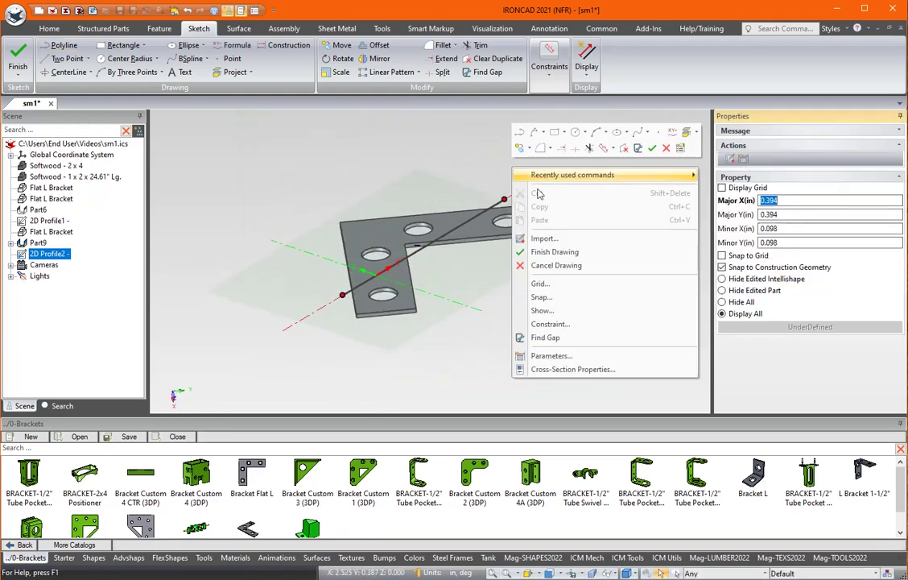
left_click(559, 253)
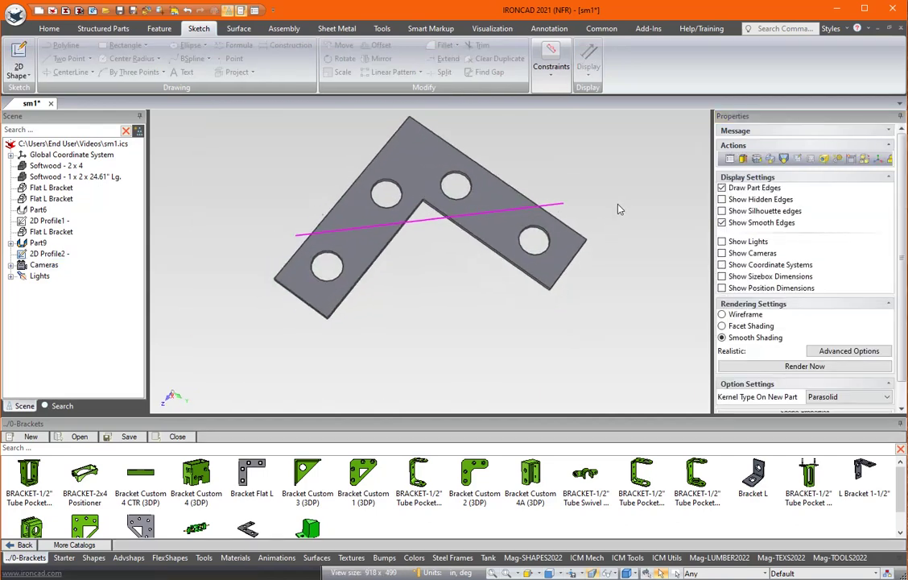
Start a Sketched Bend on the bracket's flat face, using 2D Profile2 as the bend line and the same face as fixed geometry.
middle_click_drag(618, 209, 354, 228)
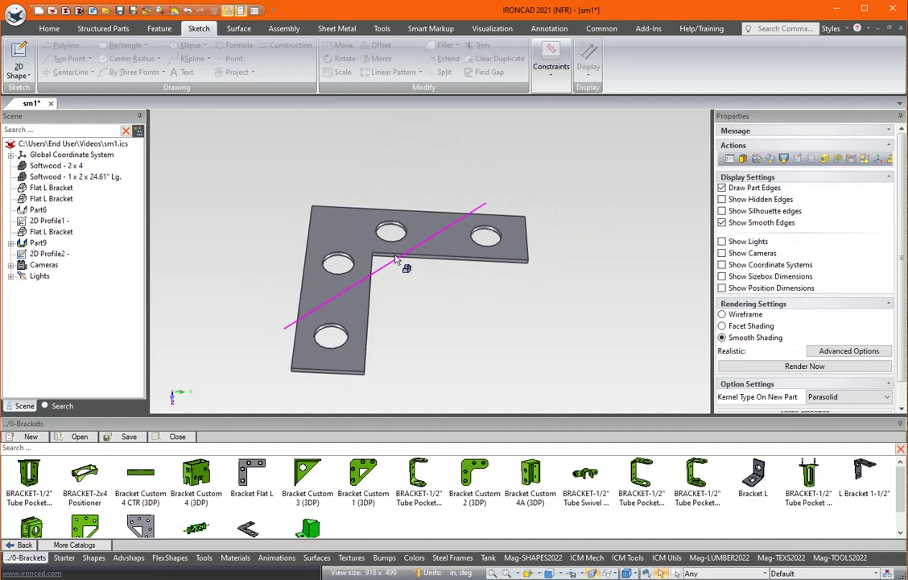
middle_click_drag(518, 278, 618, 222)
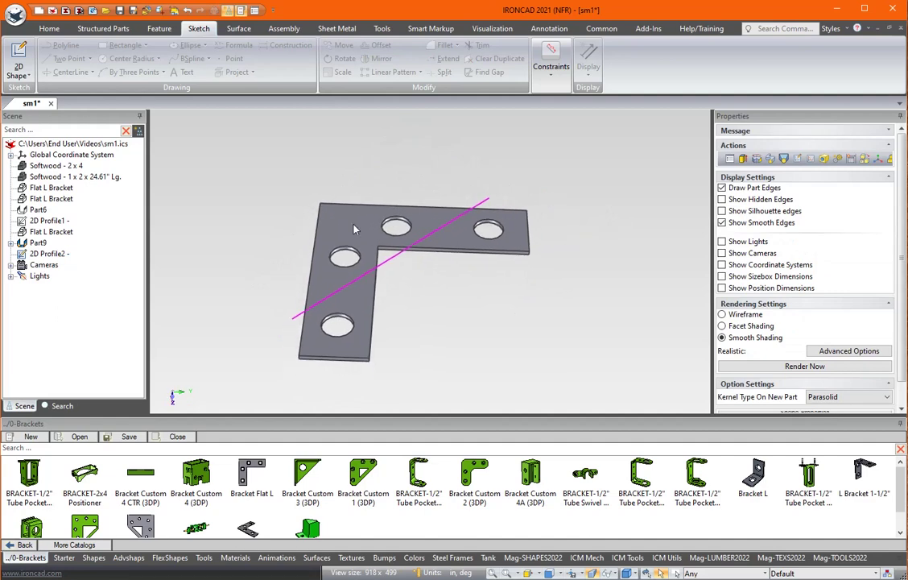
left_click(336, 28)
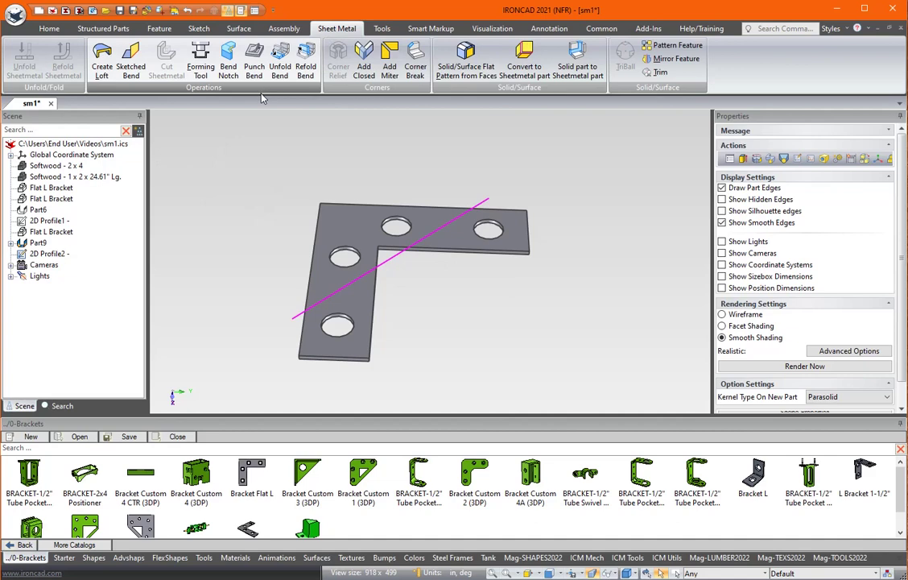
left_click(134, 69)
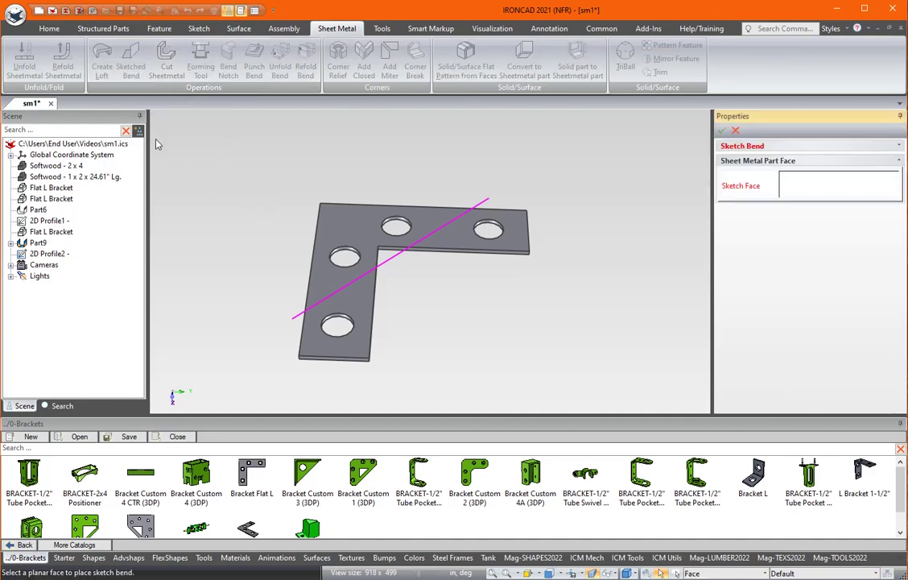
left_click(451, 240)
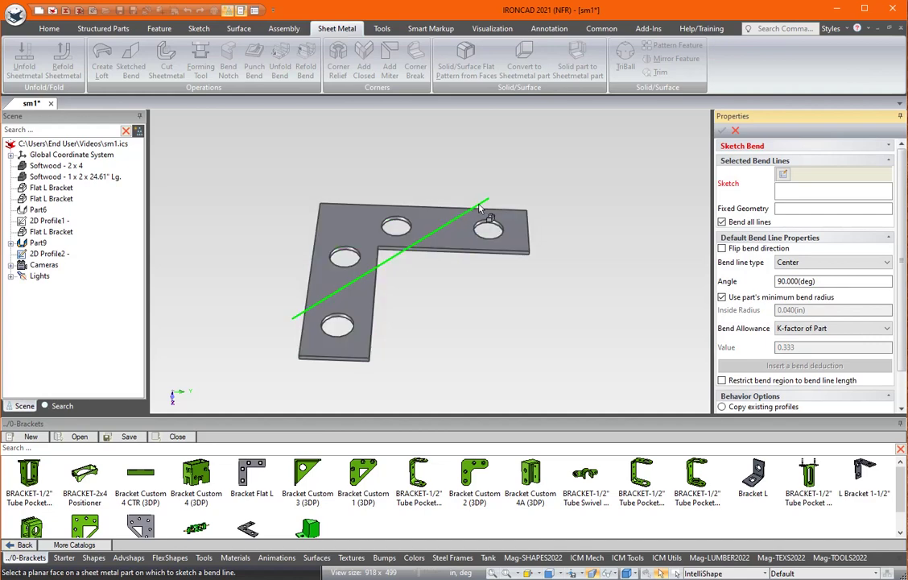
left_click(481, 207)
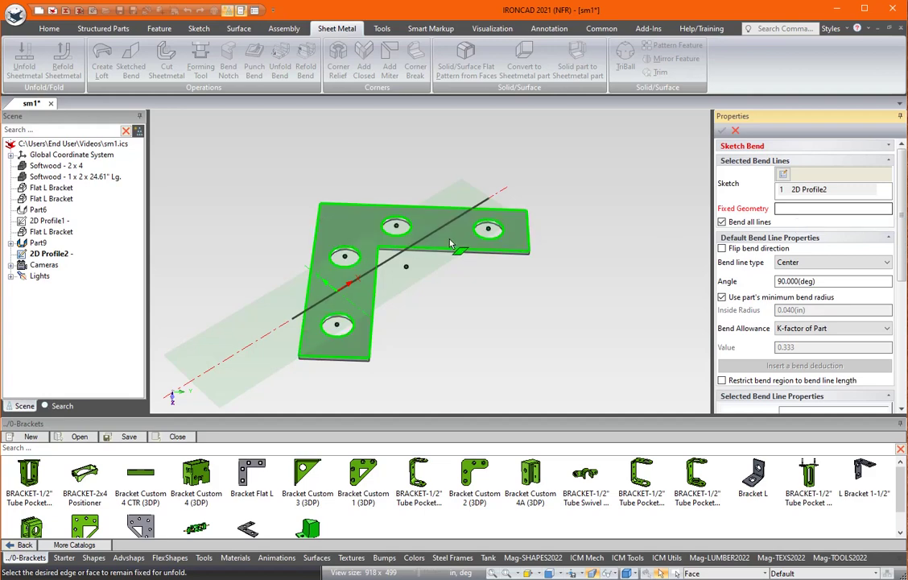
left_click(402, 206)
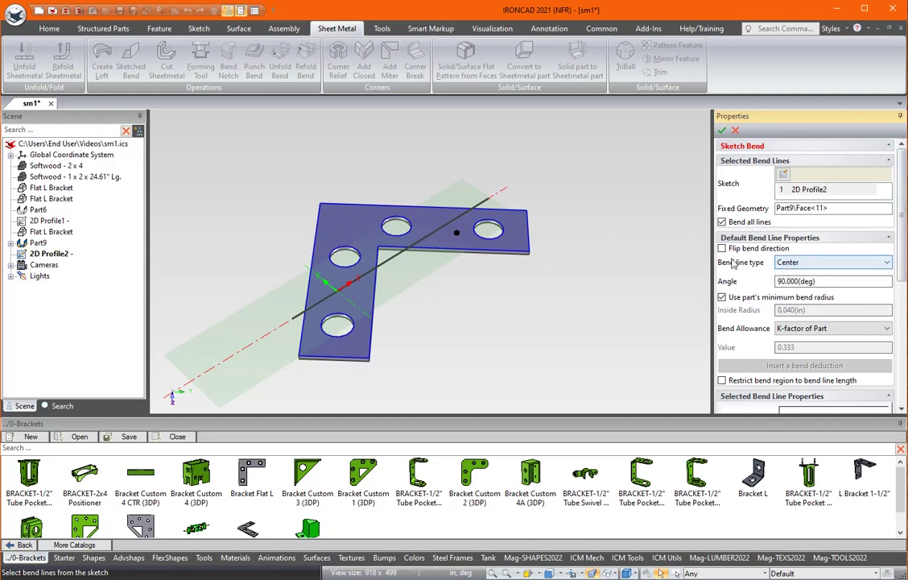
Bend the flat bracket along the sketched line at 90°, using the Center bend line type and the part's minimum bend radius.
left_click(797, 262)
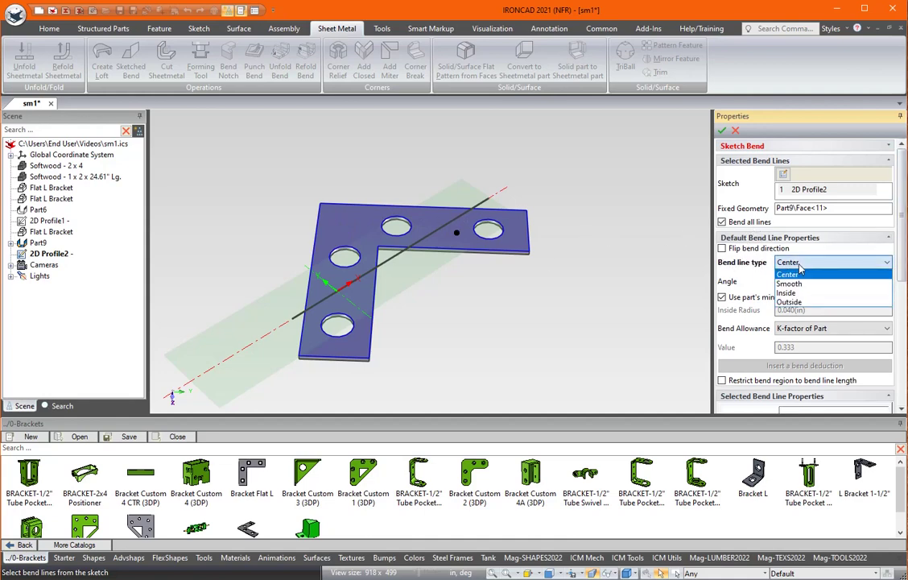
left_click(800, 267)
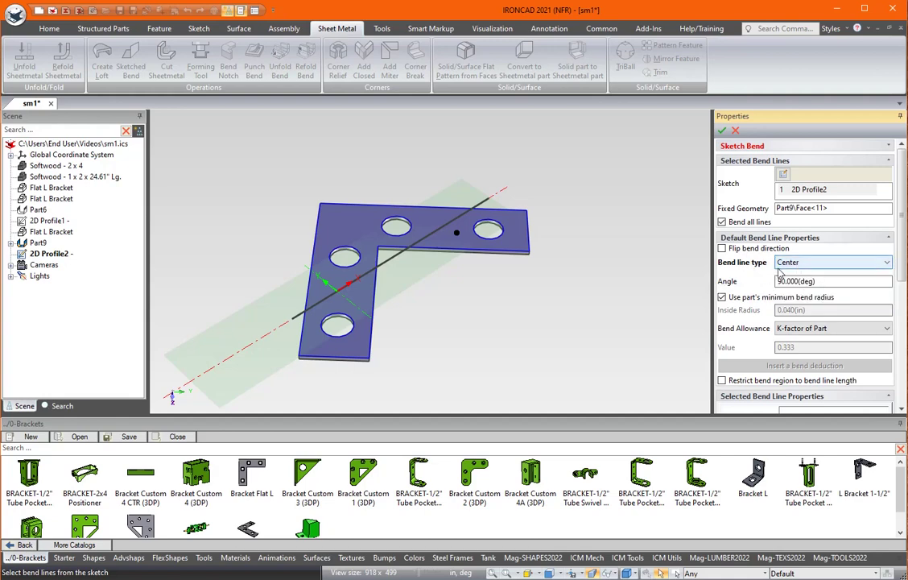
scroll(789, 281, "down", 1)
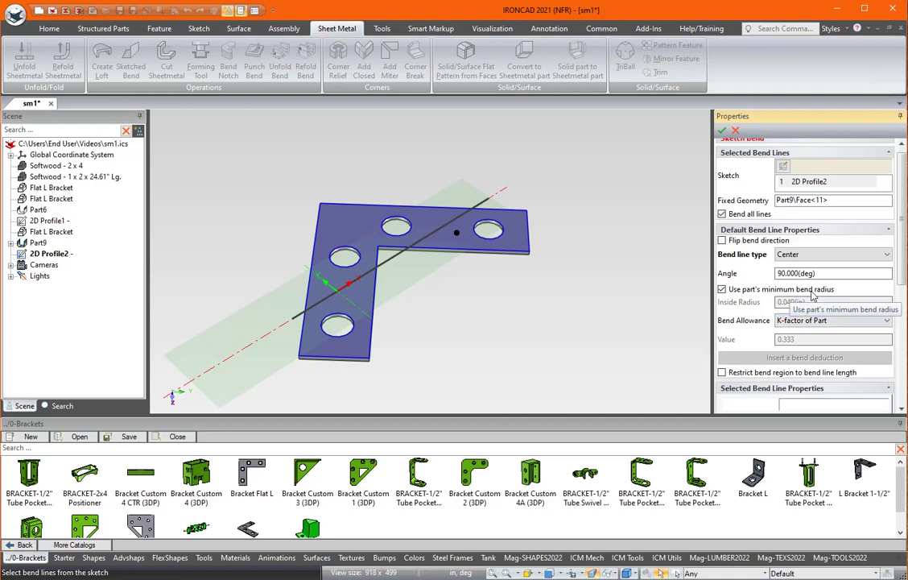
scroll(809, 289, "down", 4)
scroll(815, 295, "down", 10)
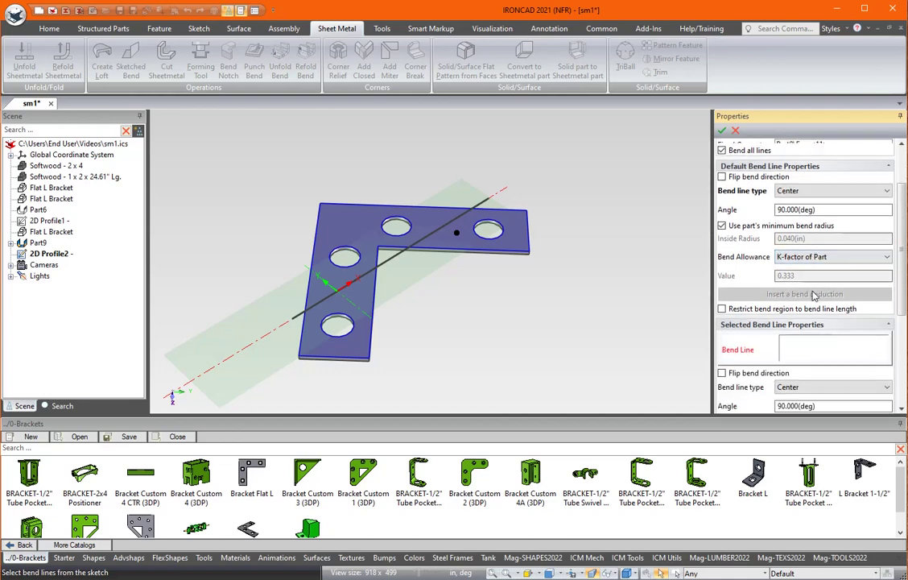
left_click(461, 220)
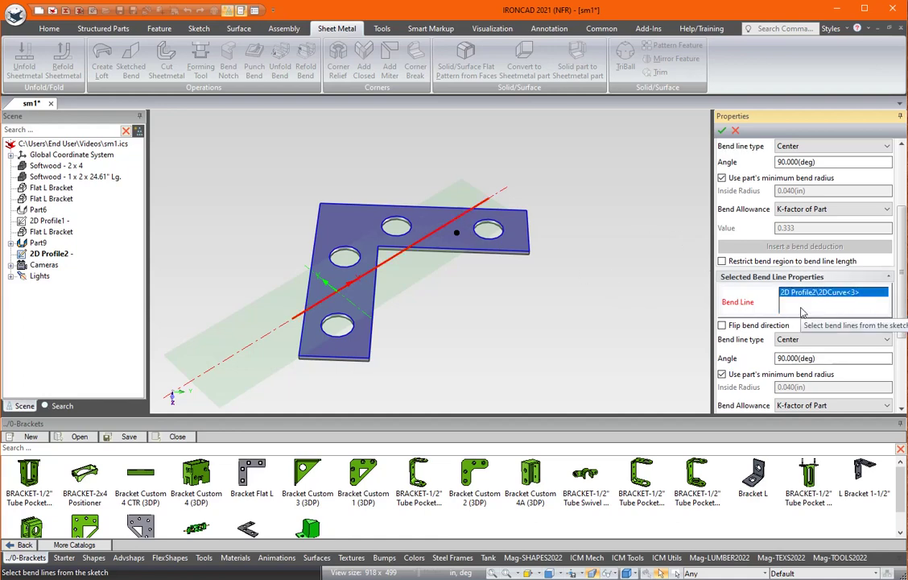
left_click(722, 130)
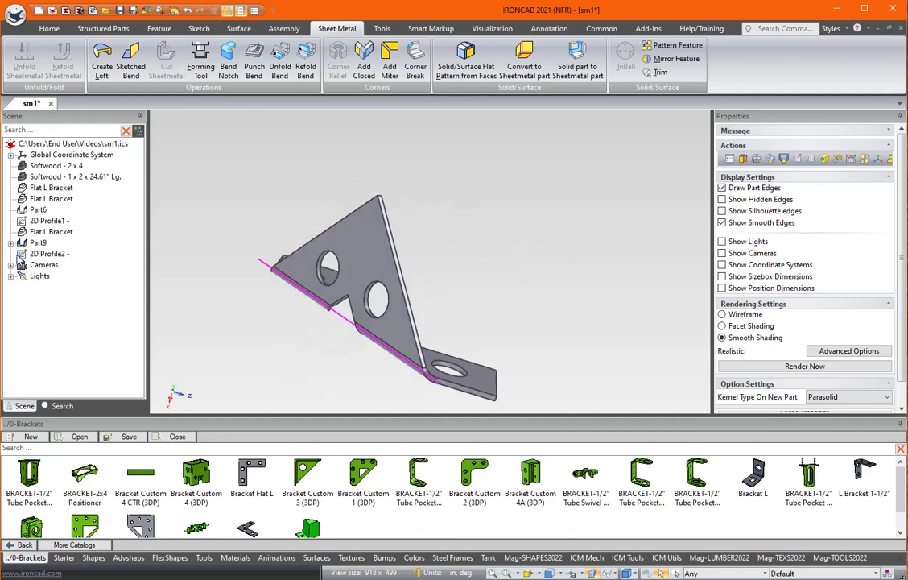
Expand the bent bracket's feature history and bring the hidden wood frame members back into view.
left_click(11, 243)
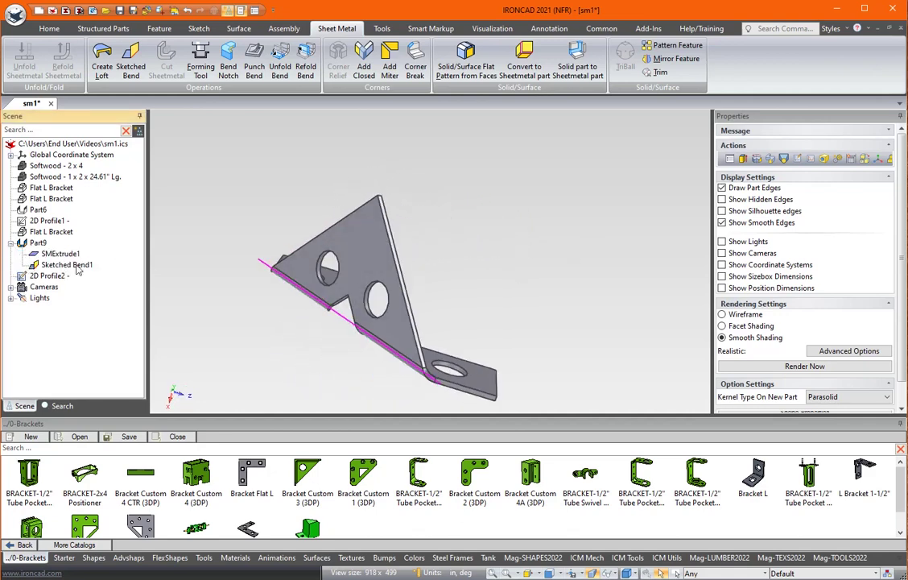
right_click(349, 189)
left_click(385, 286)
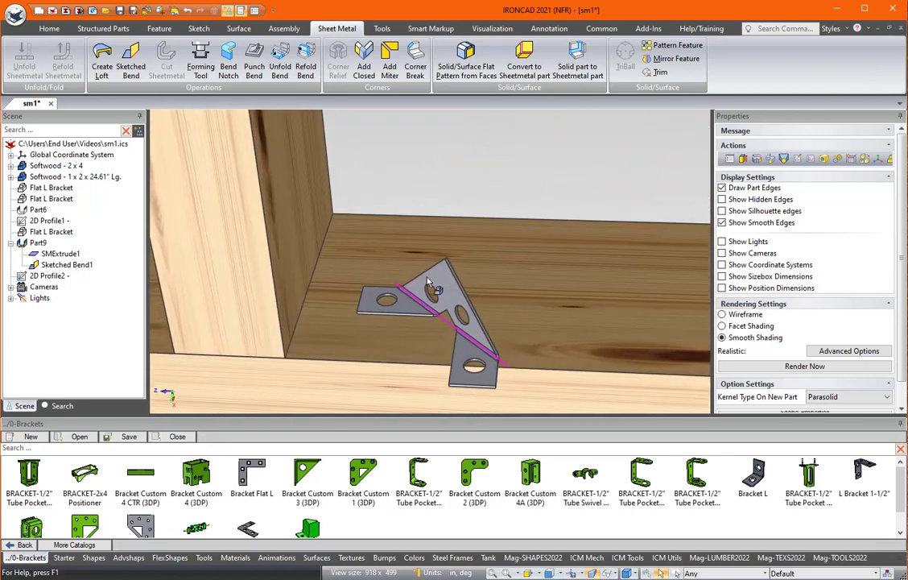
Rotate the bent bracket about its vertical TriBall axis so its upright flange faces the wood post.
left_click(399, 274)
key("F10")
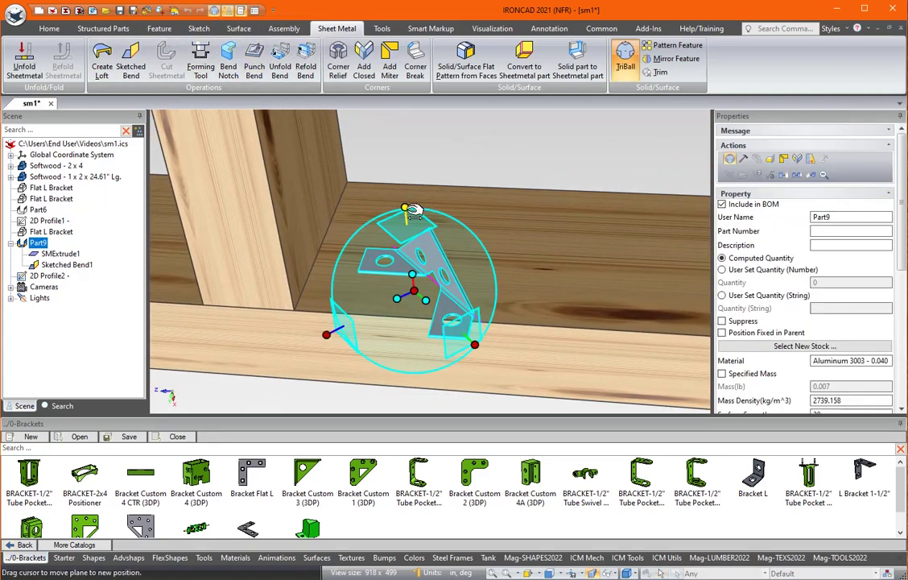
left_click(406, 201)
mouse_move(384, 250)
right_mouse_down()
mouse_move(428, 269)
mouse_move(468, 267)
right_mouse_up()
left_click_drag(468, 267, 474, 262)
key("Return")
Reposition the TriBall on the bracket and move the bracket so its upright flange sits against the post's face.
middle_click_drag(474, 261, 487, 325)
left_click(507, 343)
key("space")
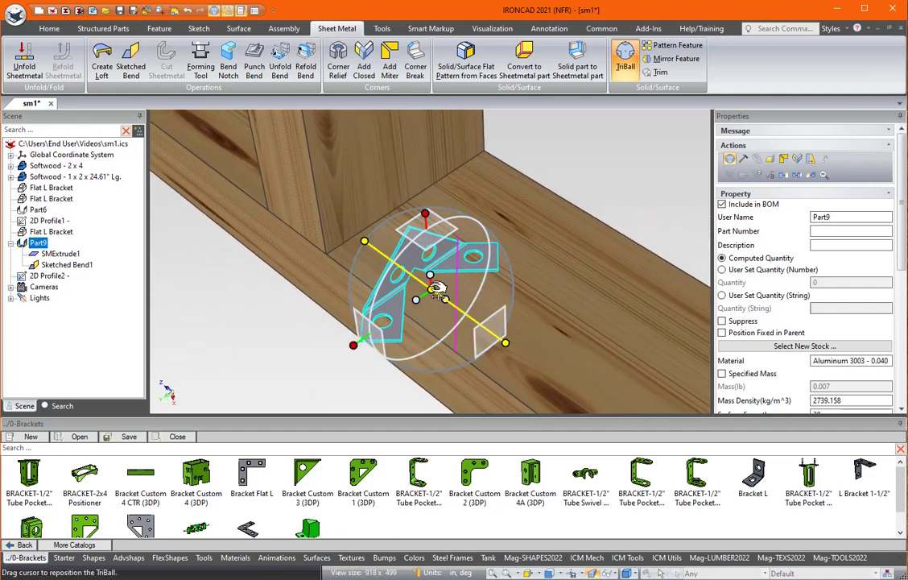
left_click_drag(437, 293, 361, 218)
middle_click_drag(361, 217, 430, 244)
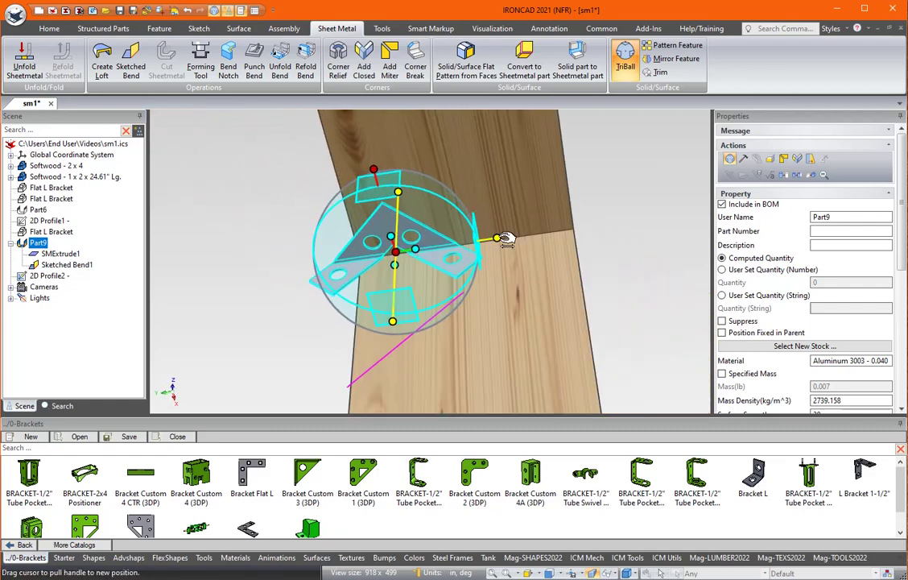
left_click_drag(506, 238, 509, 239)
Center the detached TriBall on the post and mirror a linked copy of the bracket onto the post's opposite side.
middle_click_drag(433, 249, 421, 288)
key("space")
left_click(479, 251)
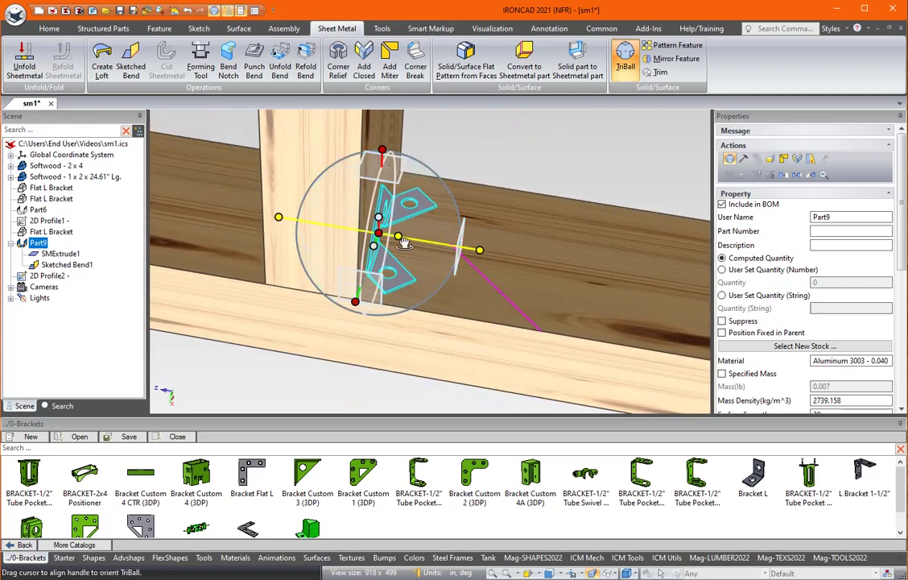
left_click_drag(382, 234, 313, 294)
right_click(364, 230)
mouse_move(406, 402)
left_click(520, 427)
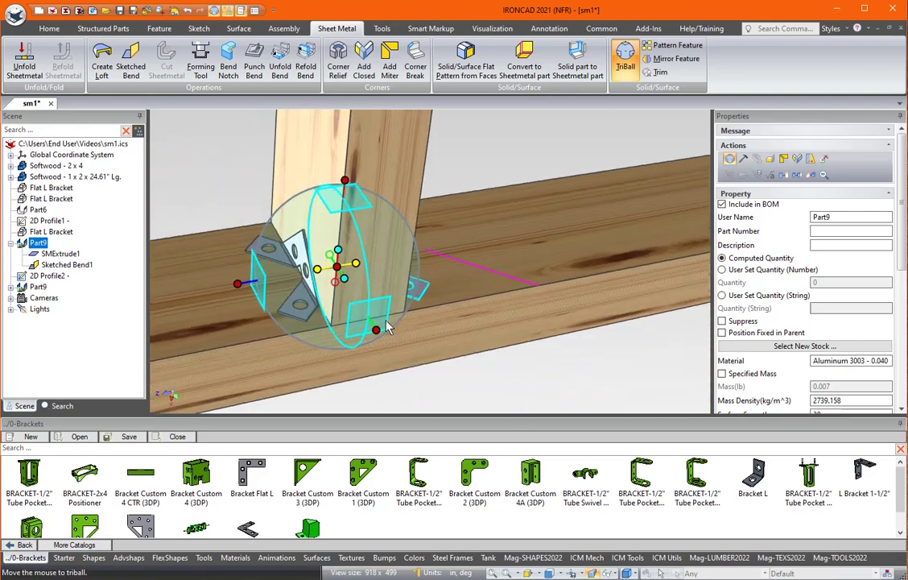
left_click(214, 10)
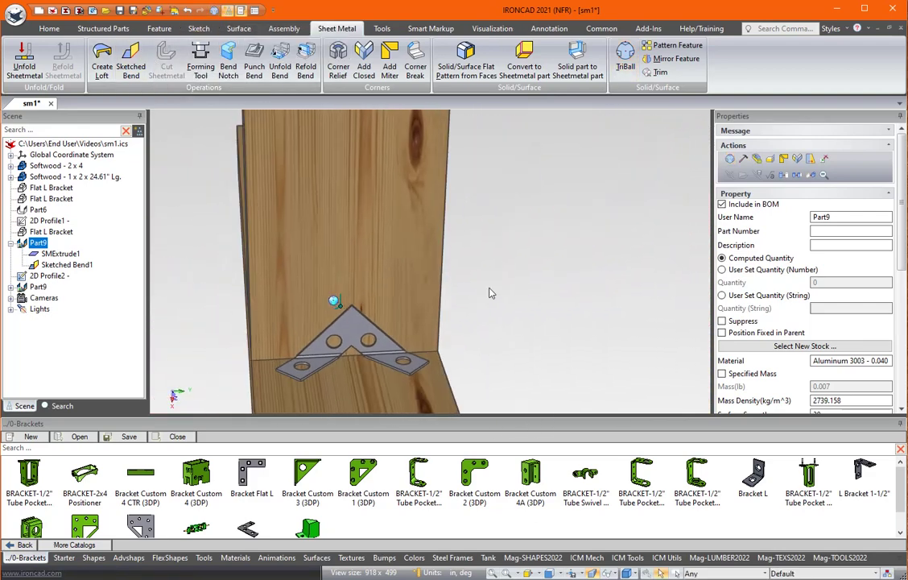
Hide the 2D Profile2 bend-line sketch from the scene.
left_click(513, 279)
middle_click_drag(515, 283, 409, 312)
left_click(47, 275)
right_click(46, 276)
left_click(81, 449)
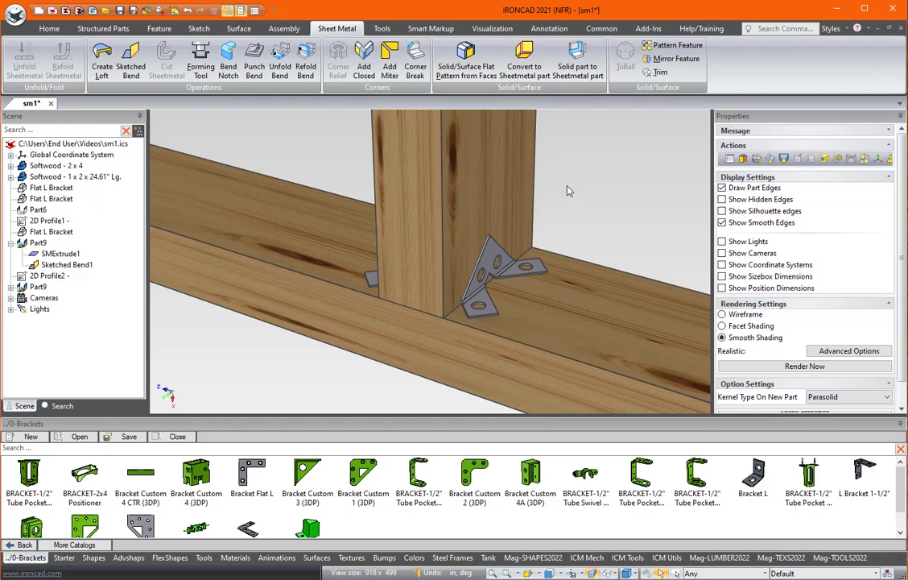
middle_click_drag(570, 190, 523, 184, "shift")
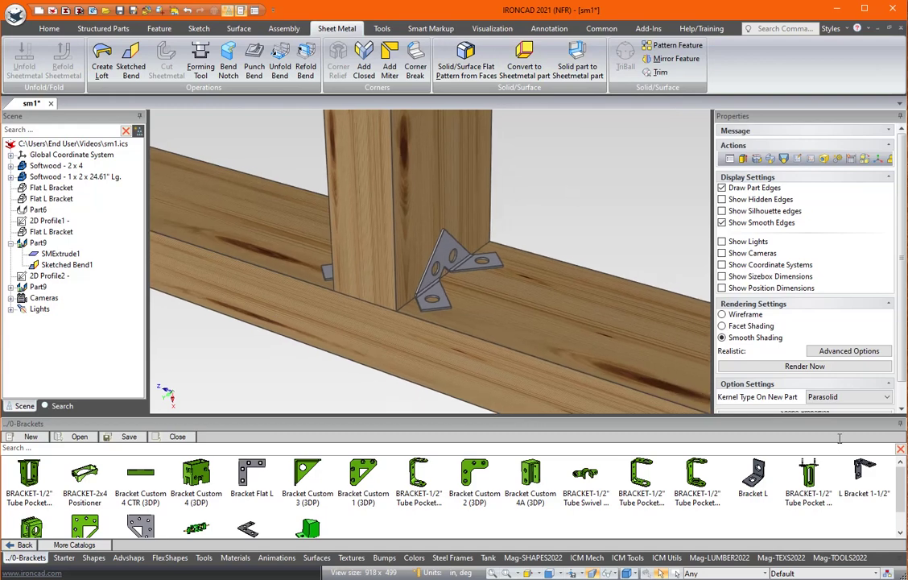